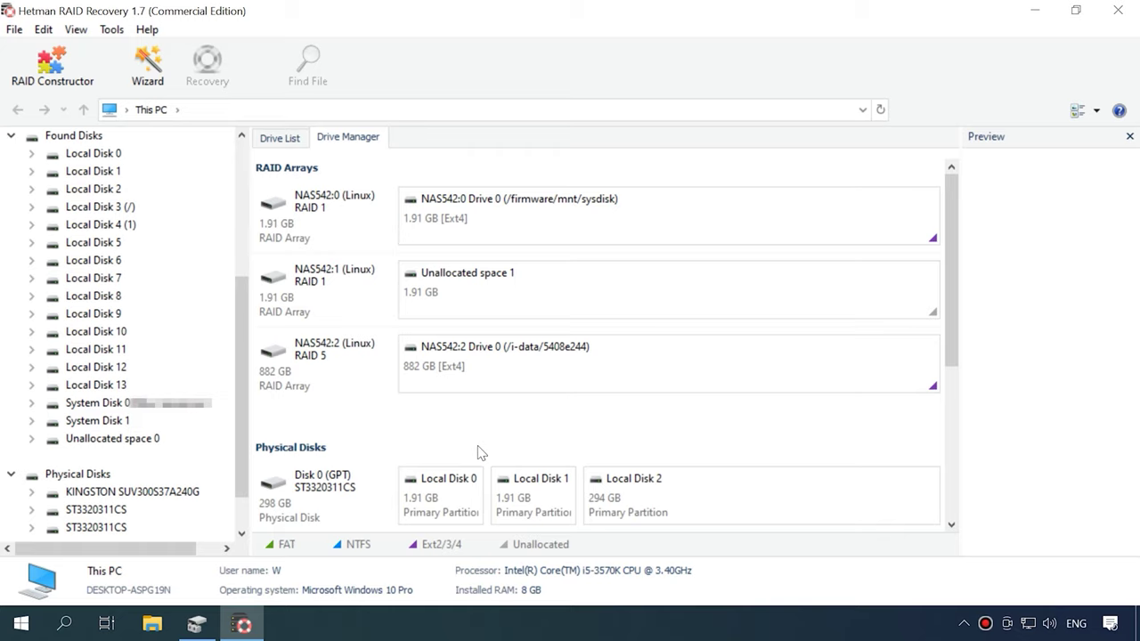
Run a fast scan of the NAS542:2 Drive 0 volume on the RAID 5 array and finish the analysis.
left_click(346, 373)
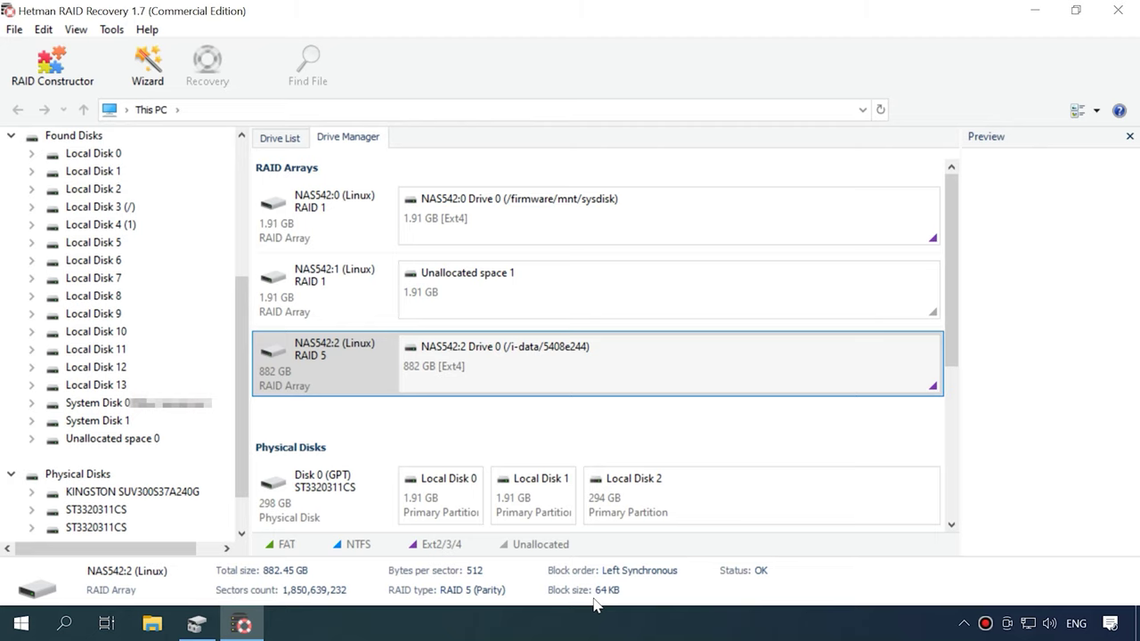
right_click(583, 361)
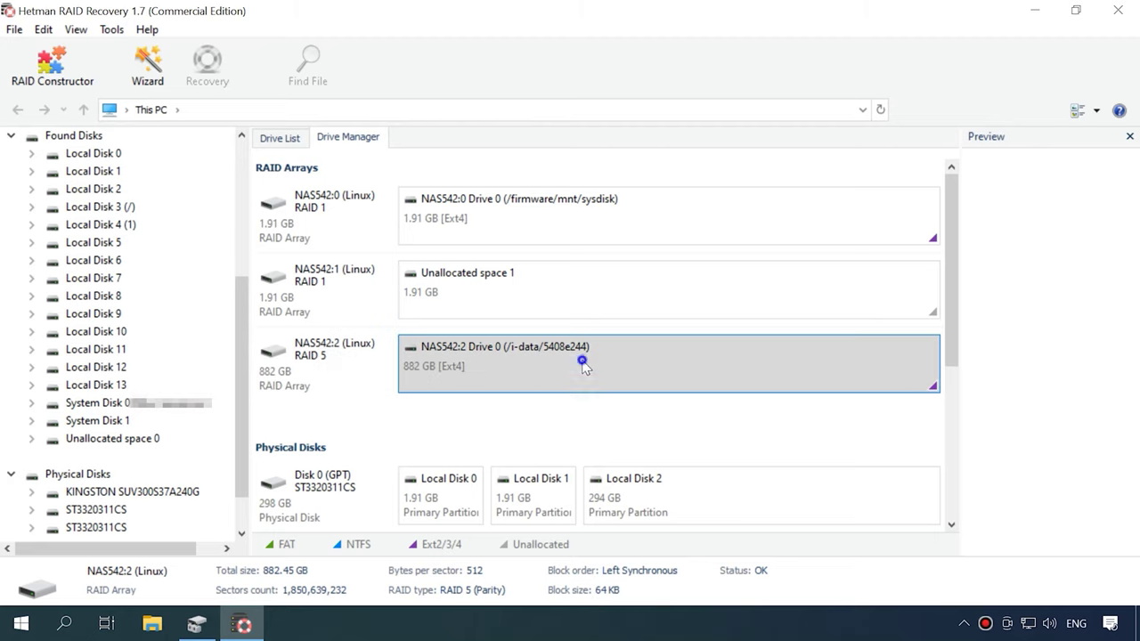
left_click(633, 378)
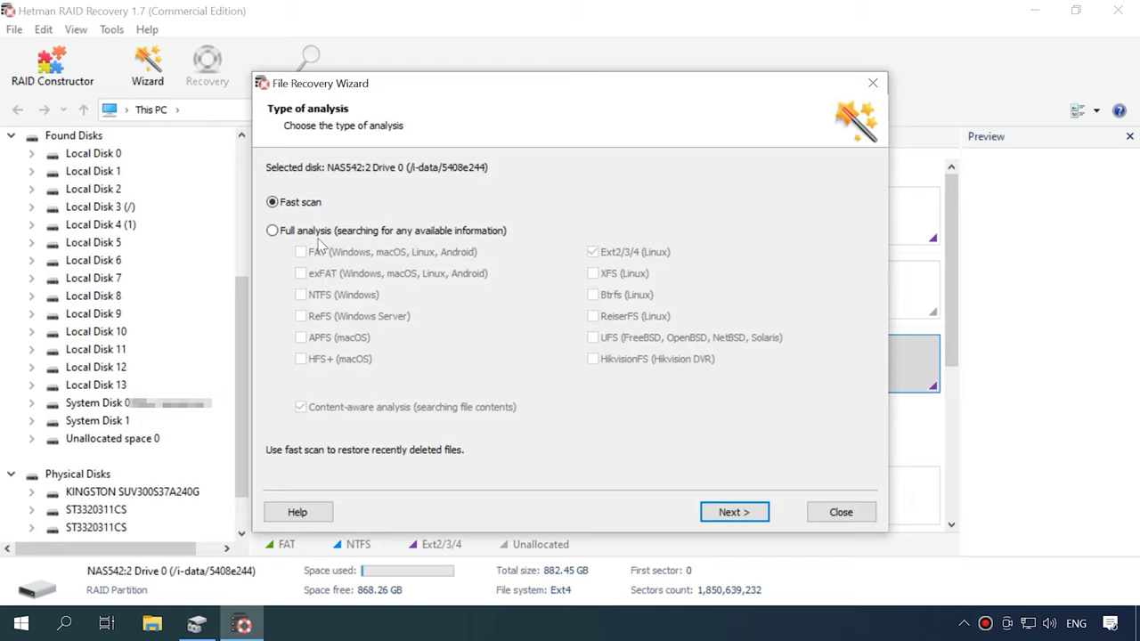
left_click(736, 515)
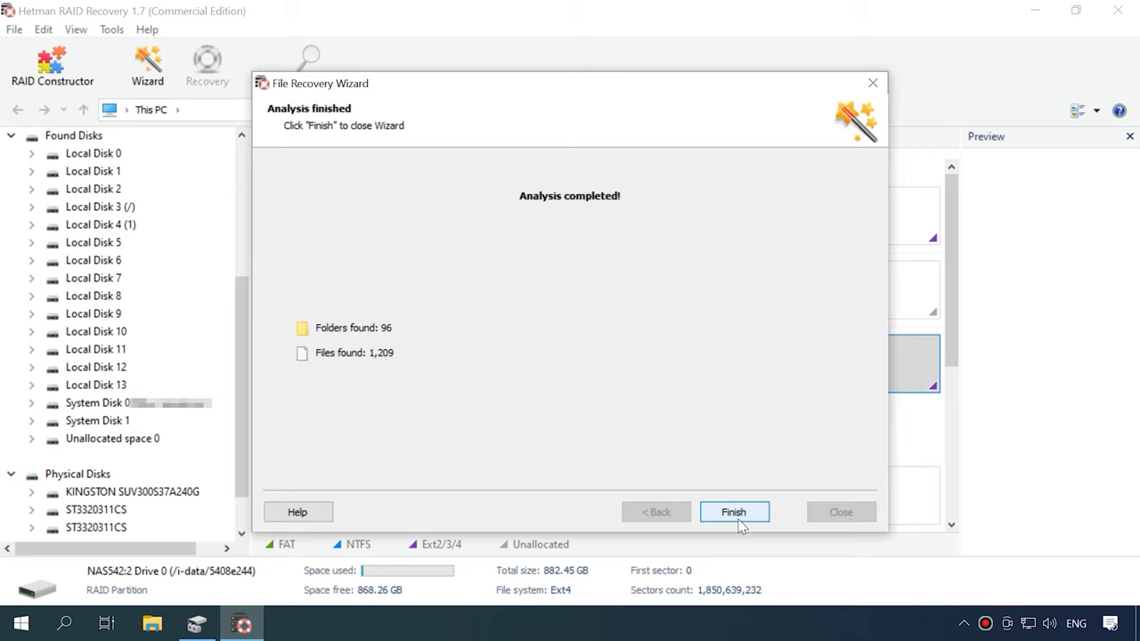
left_click(734, 512)
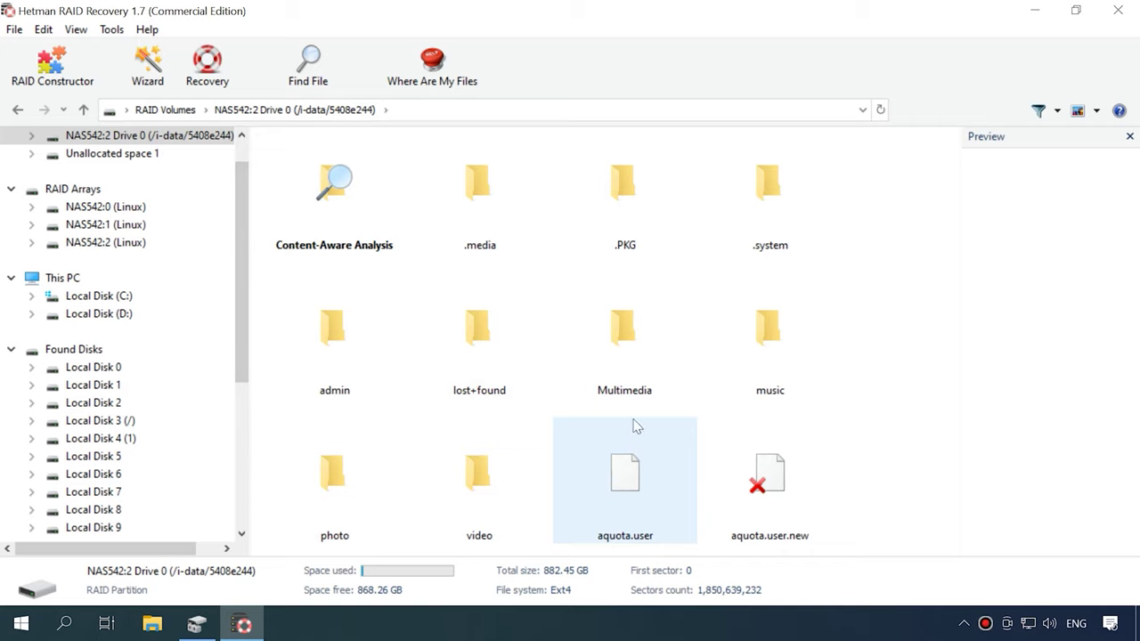
Recover the deleted images 109722, 109725, 109731, 109772 and 109787.jpg from the Multimedia folder, saving them to the hard disk.
double_click(634, 383)
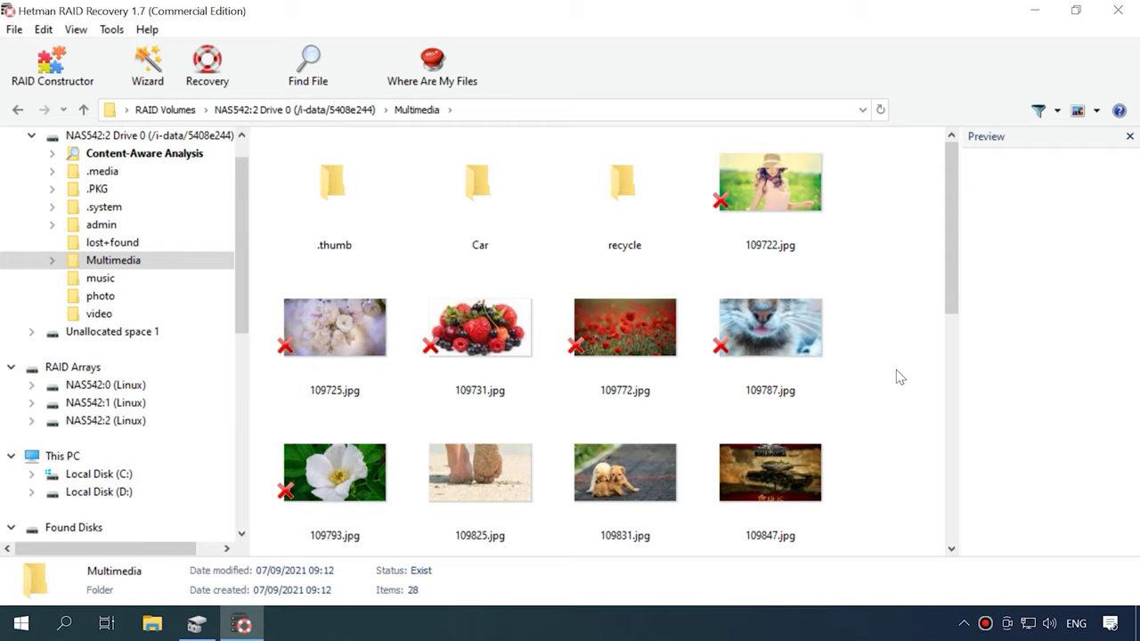
left_click_drag(869, 316, 346, 350)
left_click(759, 222, "ctrl")
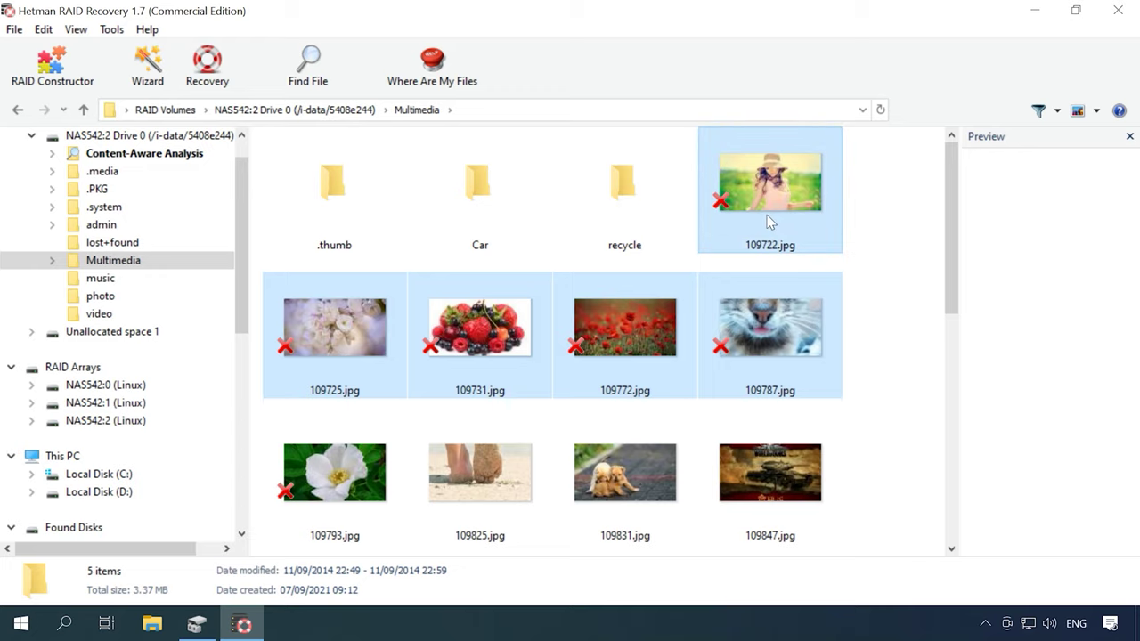
left_click(210, 86)
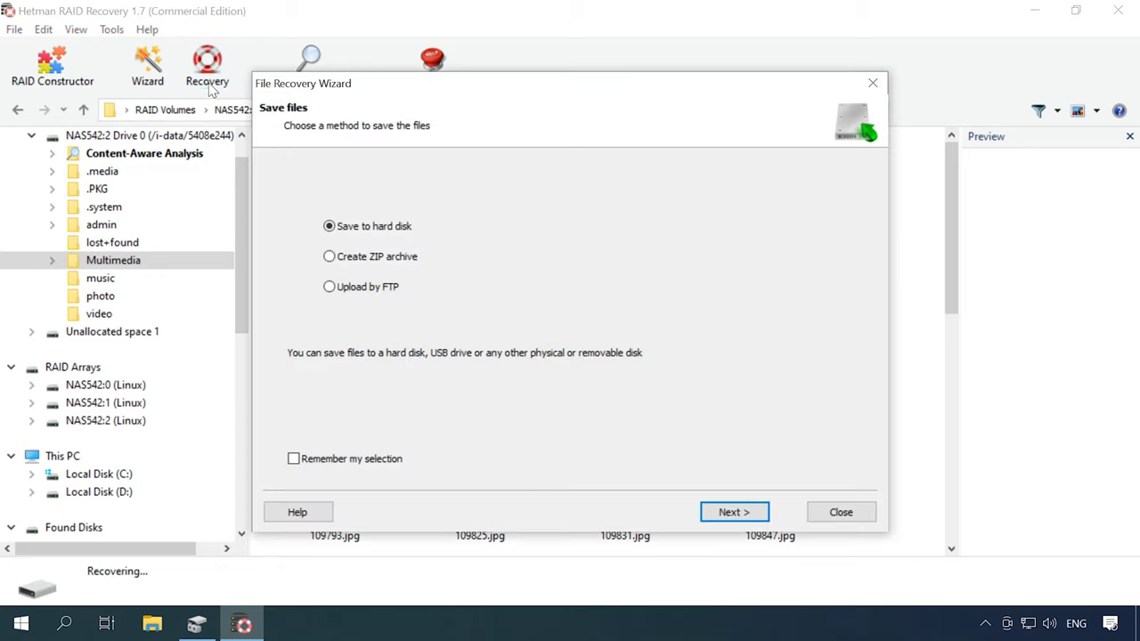
left_click(737, 514)
left_click(745, 520)
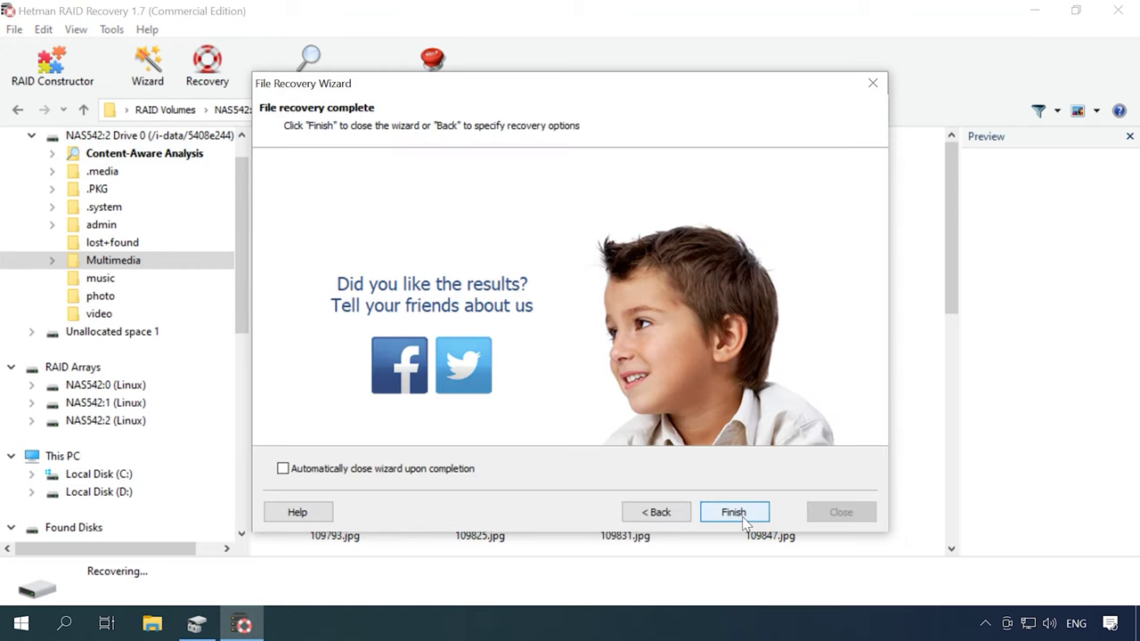
left_click(734, 515)
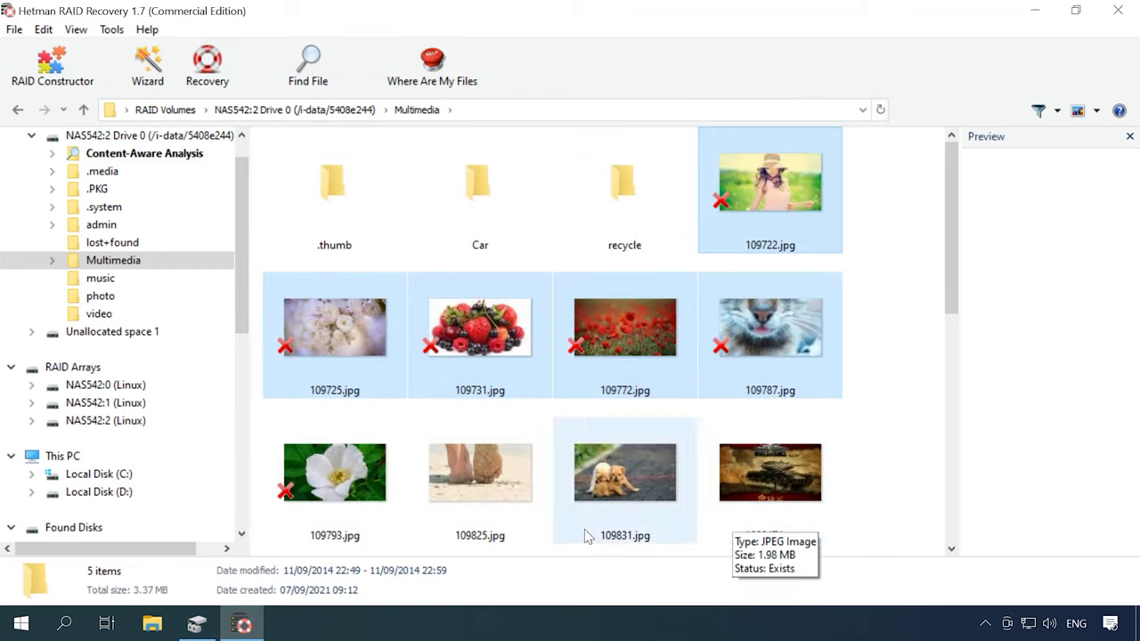
Switch to File Explorer and check the recovered images in the folder 00 on Local Disk (C:).
left_click(150, 623)
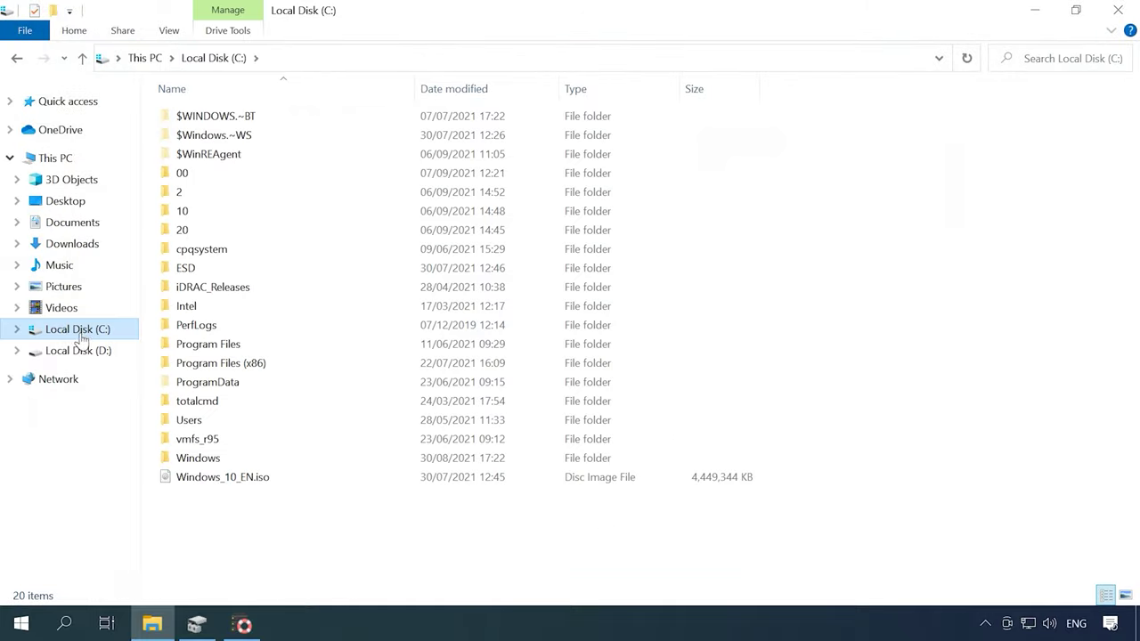
double_click(195, 174)
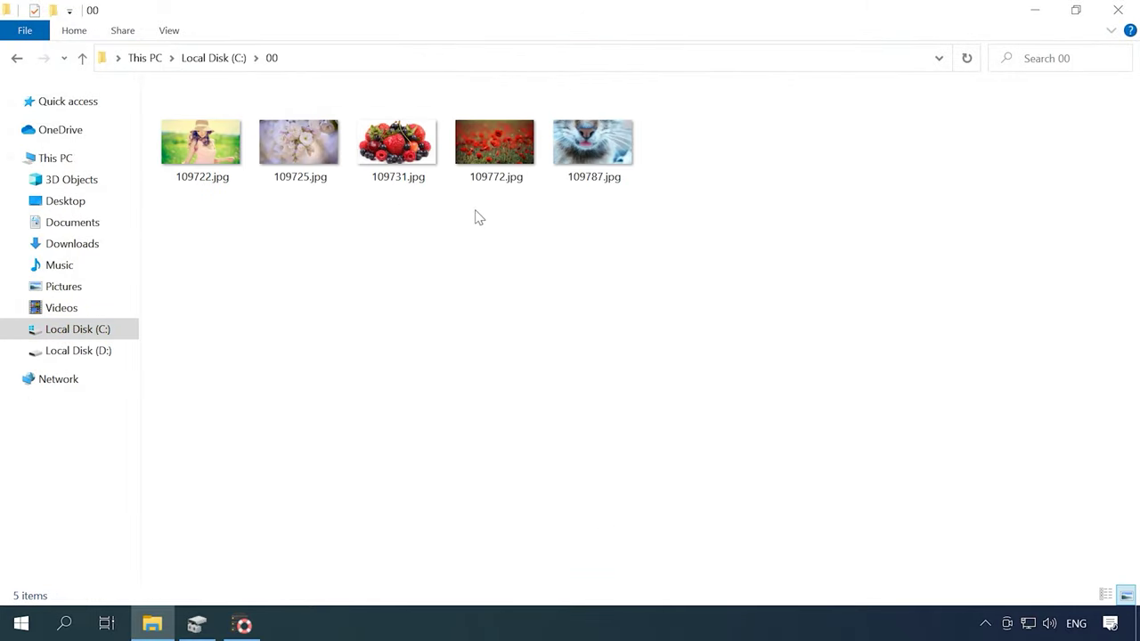
left_click_drag(700, 178, 206, 85)
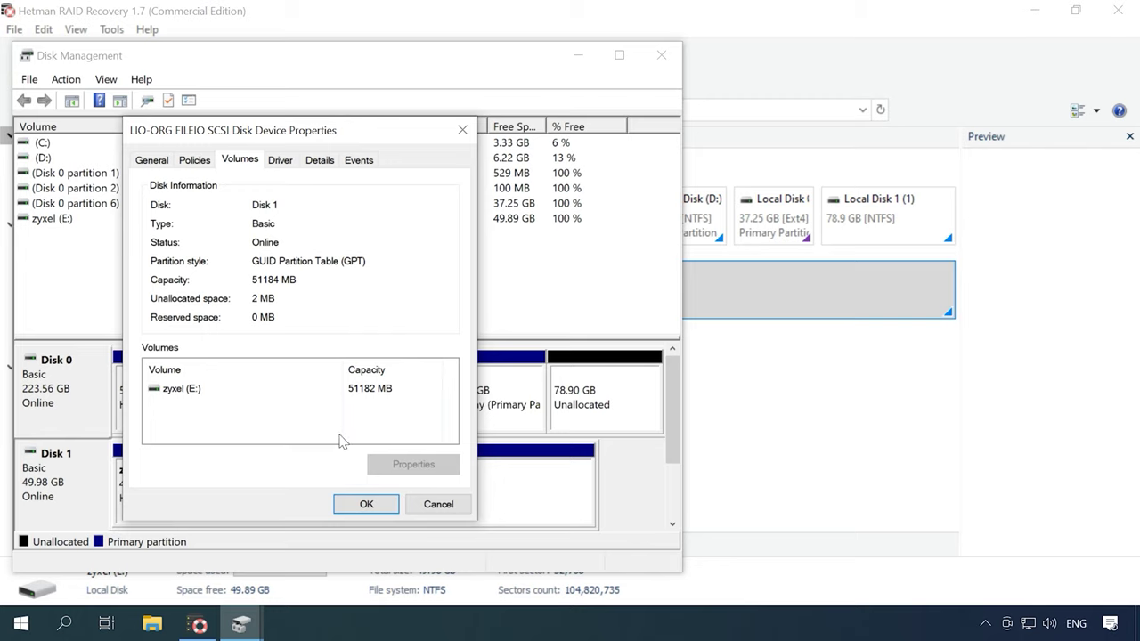
Close the LIO-ORG FILEIO disk properties and the Disk Management window.
left_click(366, 504)
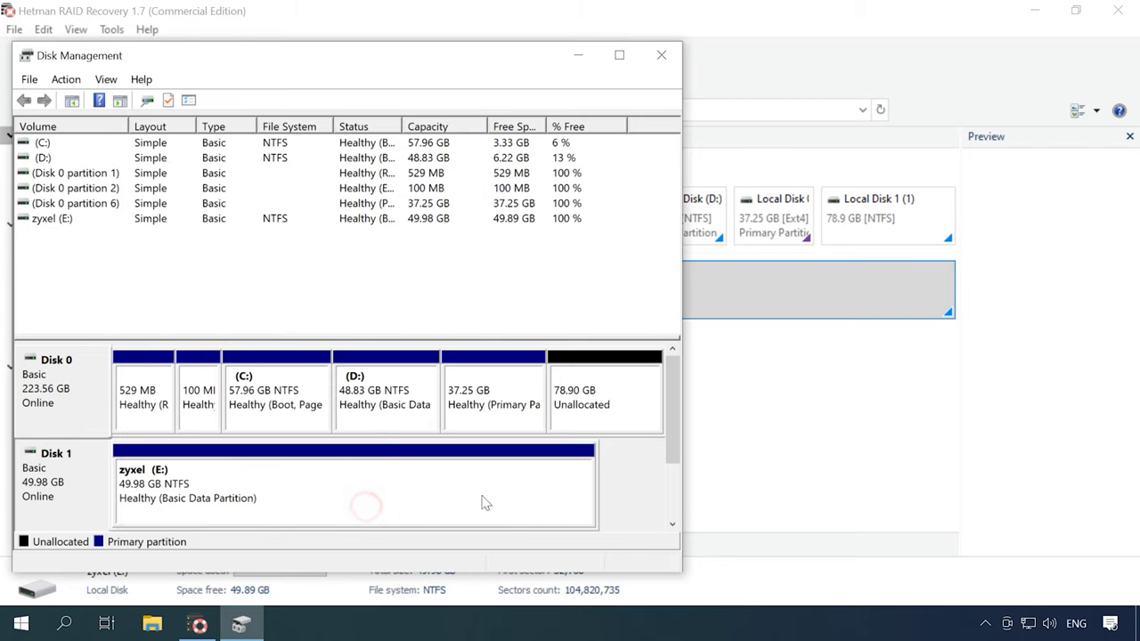
left_click(661, 55)
left_click(652, 392)
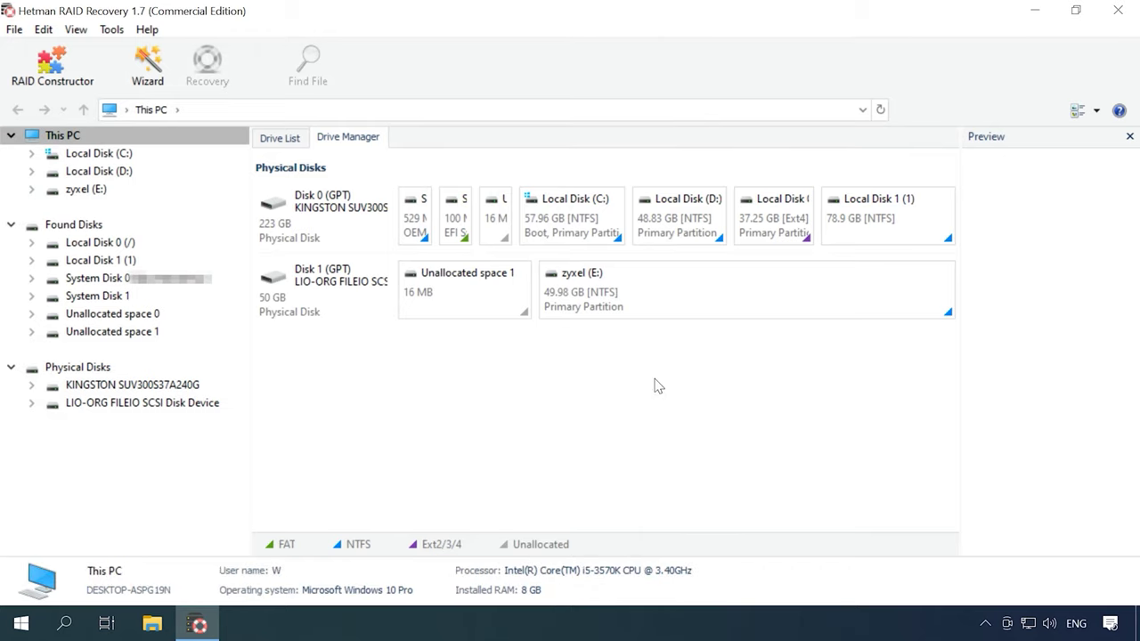
Run a fast scan of the zyxel (E:) disk and look through the files it finds.
right_click(638, 286)
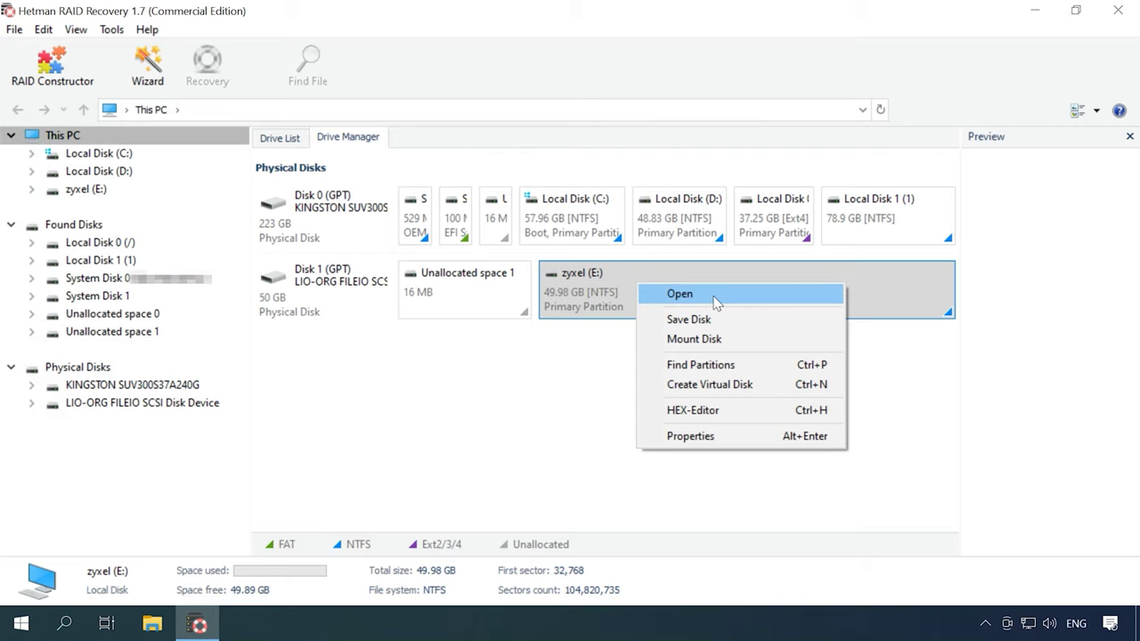
left_click(712, 296)
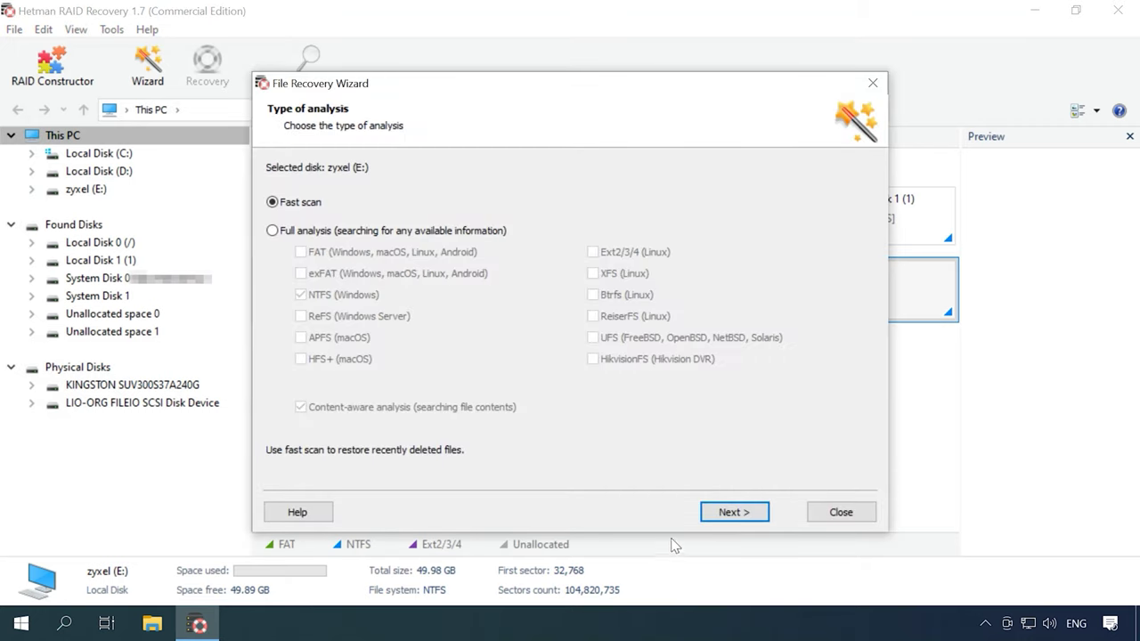
left_click(735, 513)
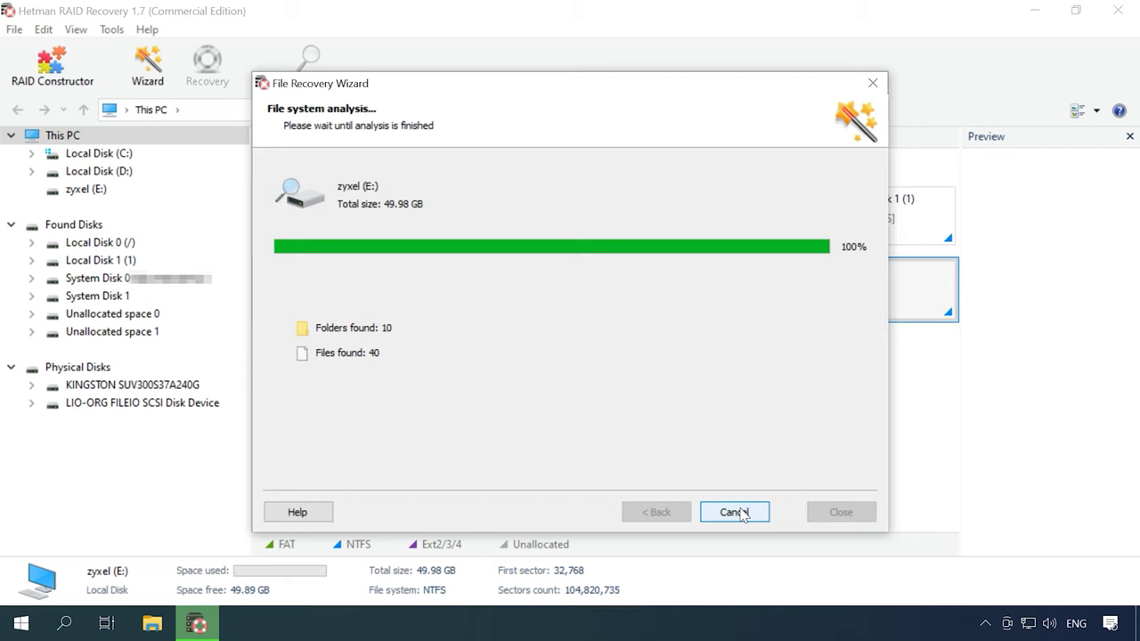
left_click(735, 514)
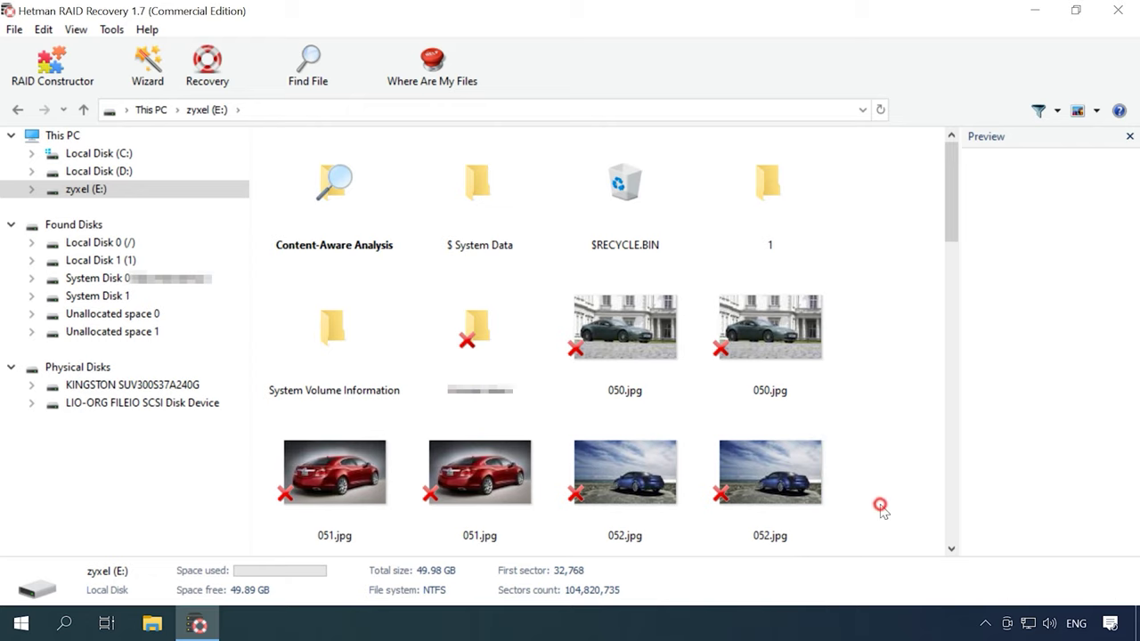
left_click_drag(949, 214, 949, 241)
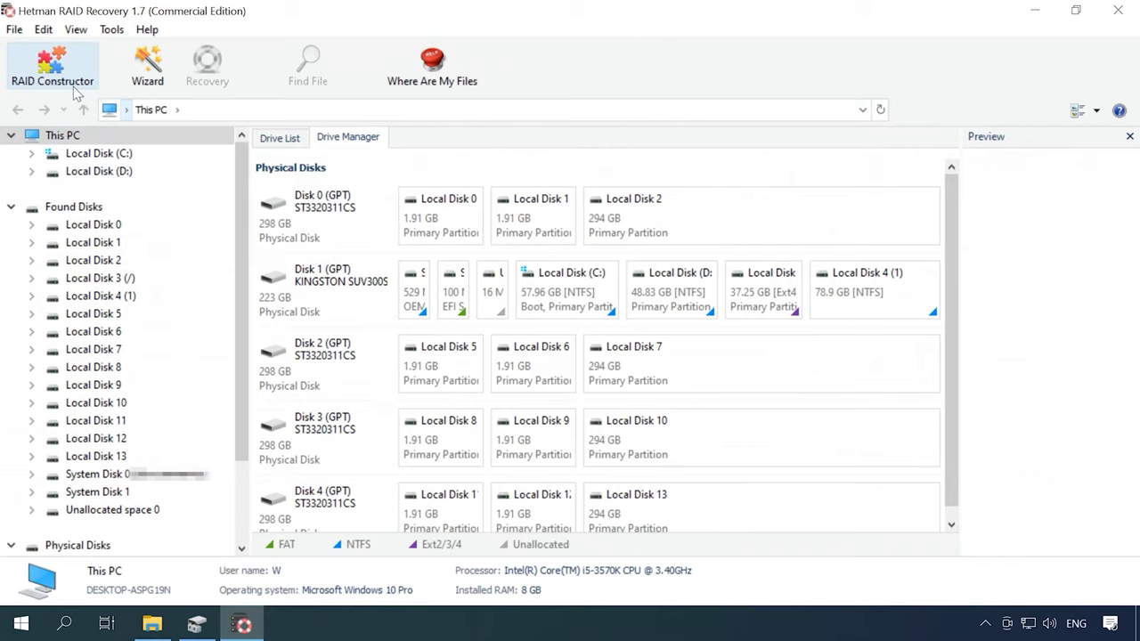
Start the RAID Constructor and choose Manual mode for adding the array.
left_click(64, 85)
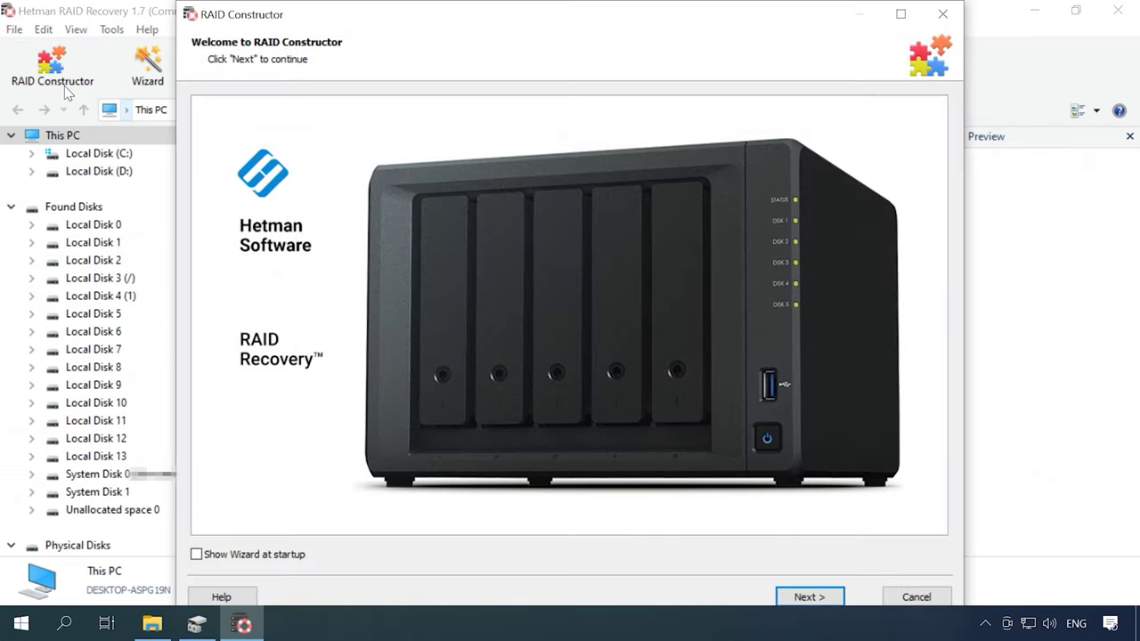
left_click(805, 596)
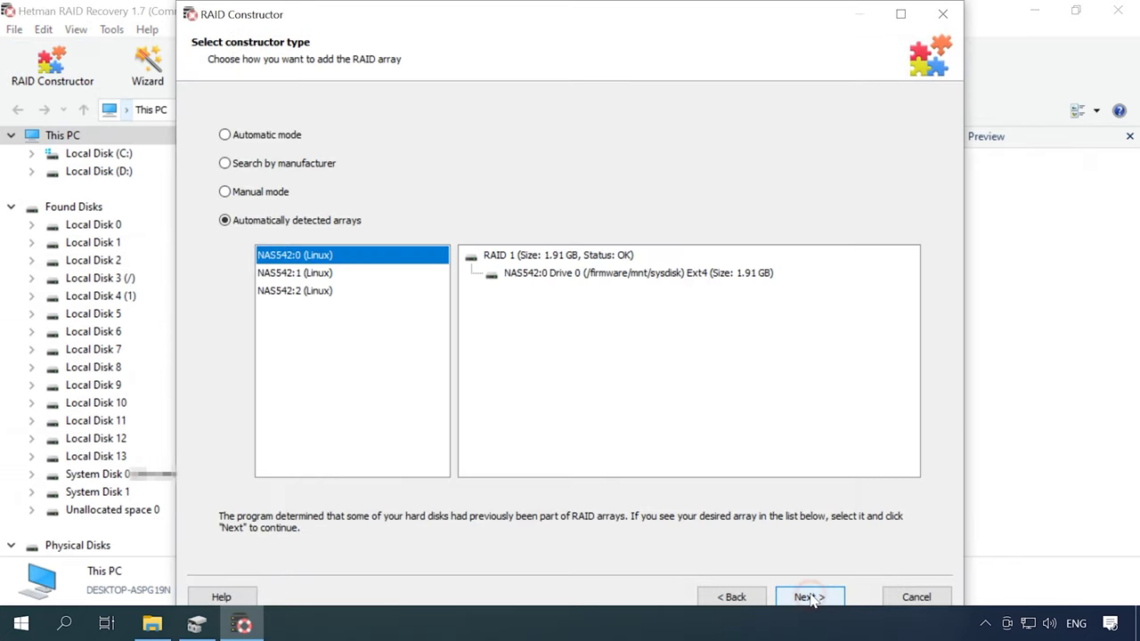
left_click(239, 196)
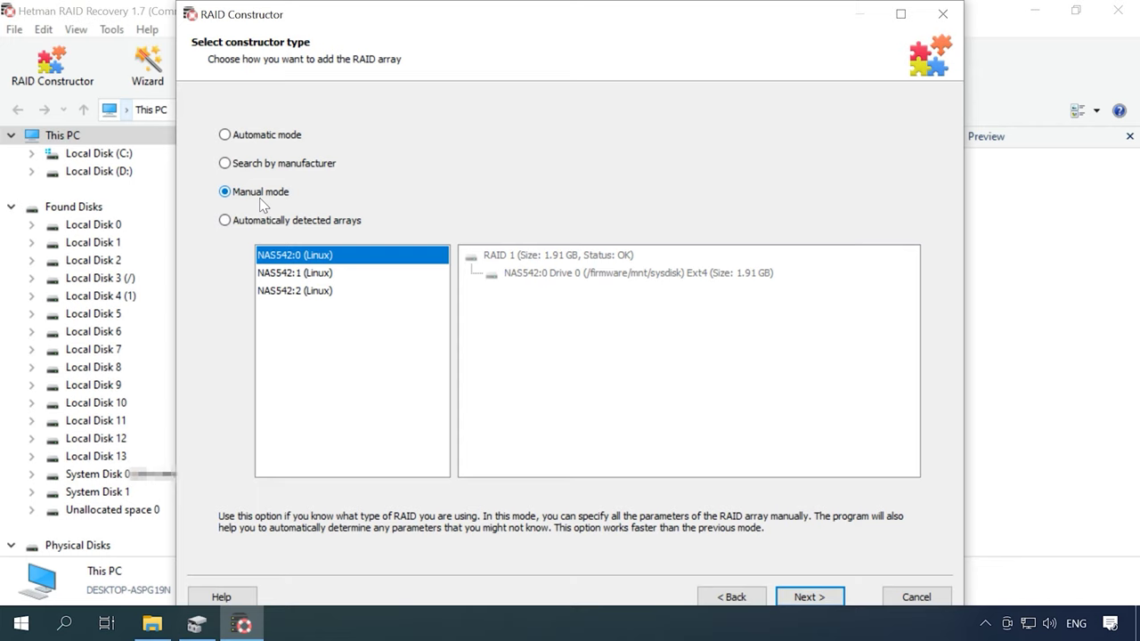
left_click(789, 596)
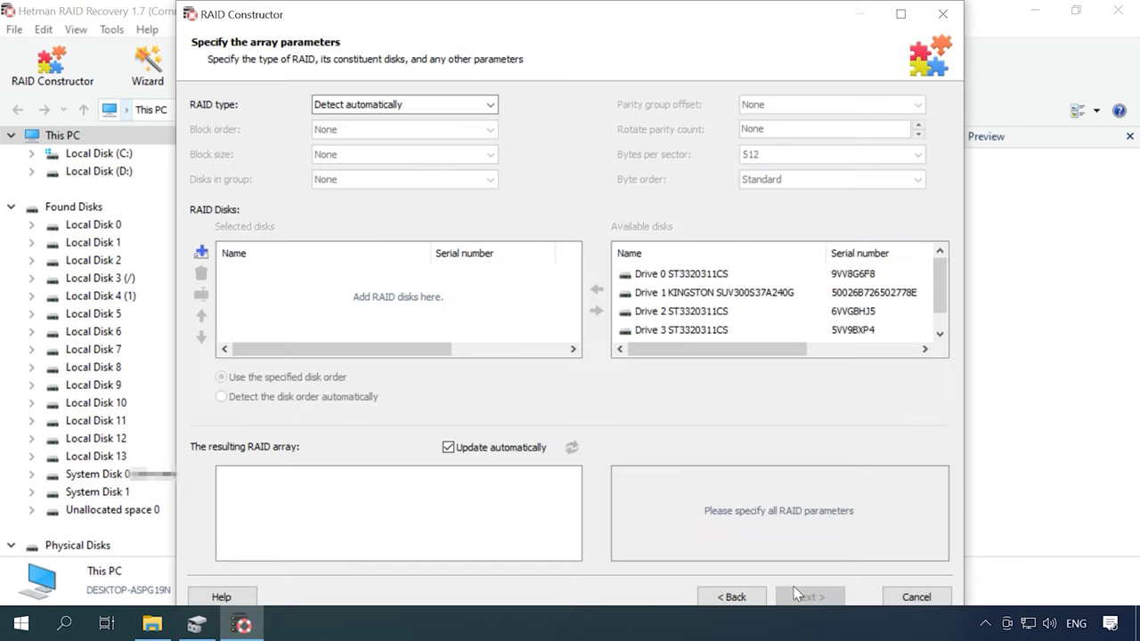
Set the array to RAID 5 (Parity) with Left Synchronous block order and a 64 KB block size.
left_click(487, 103)
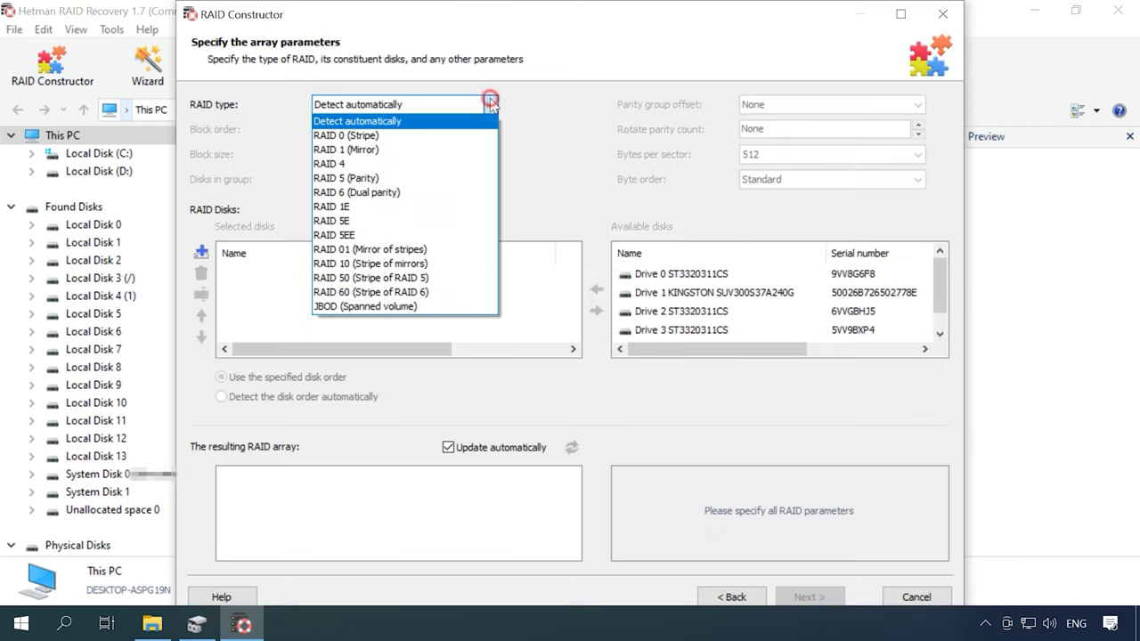
left_click(358, 179)
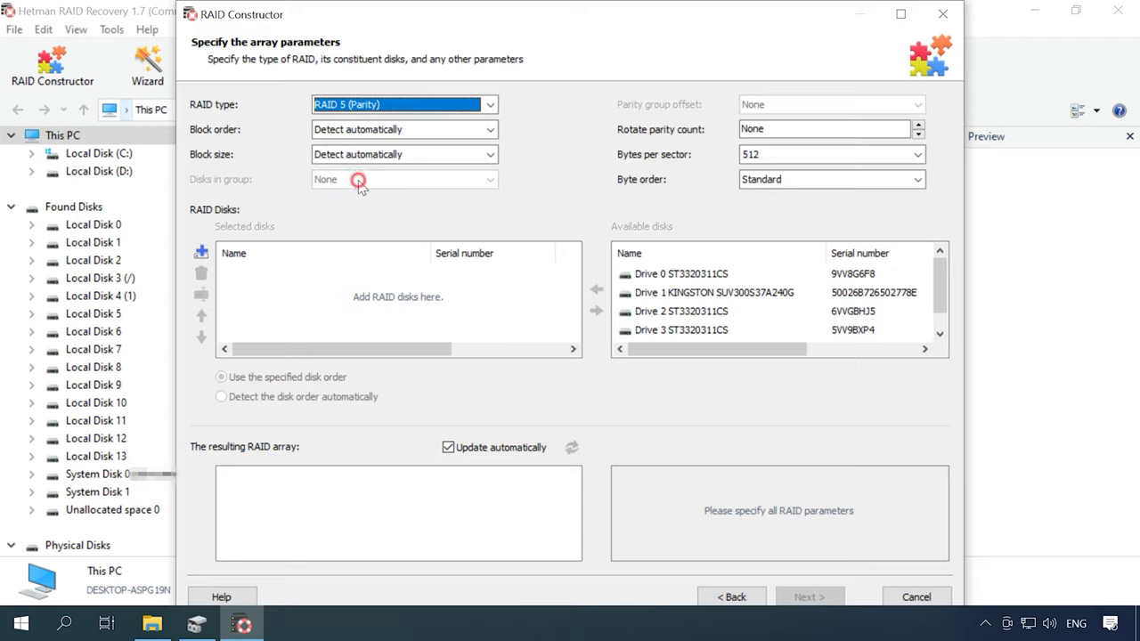
left_click(485, 129)
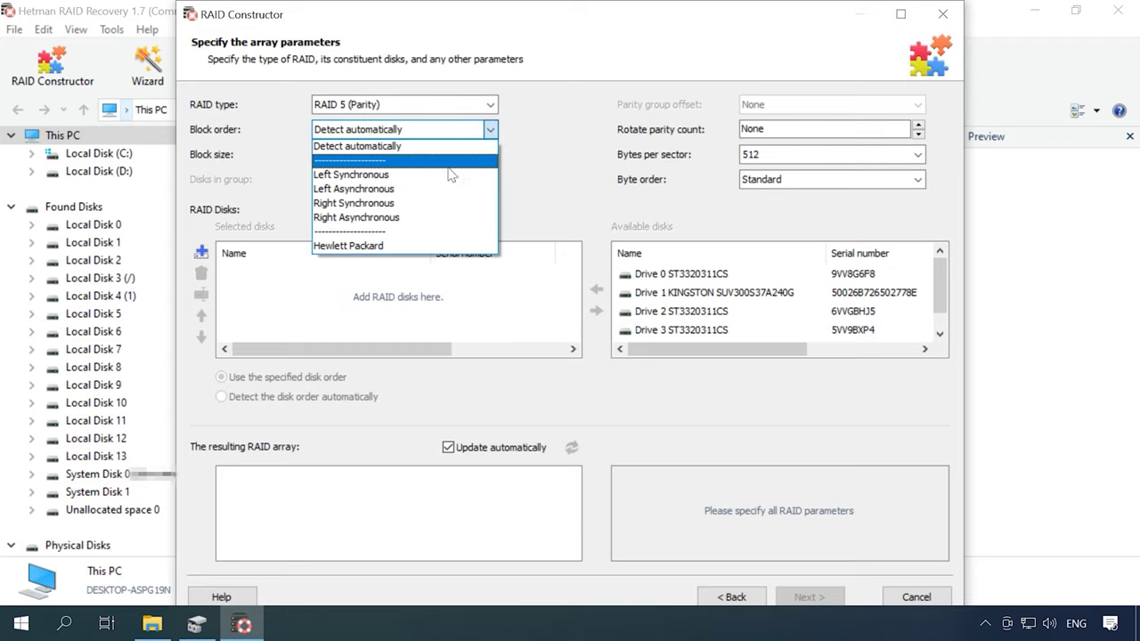
left_click(366, 178)
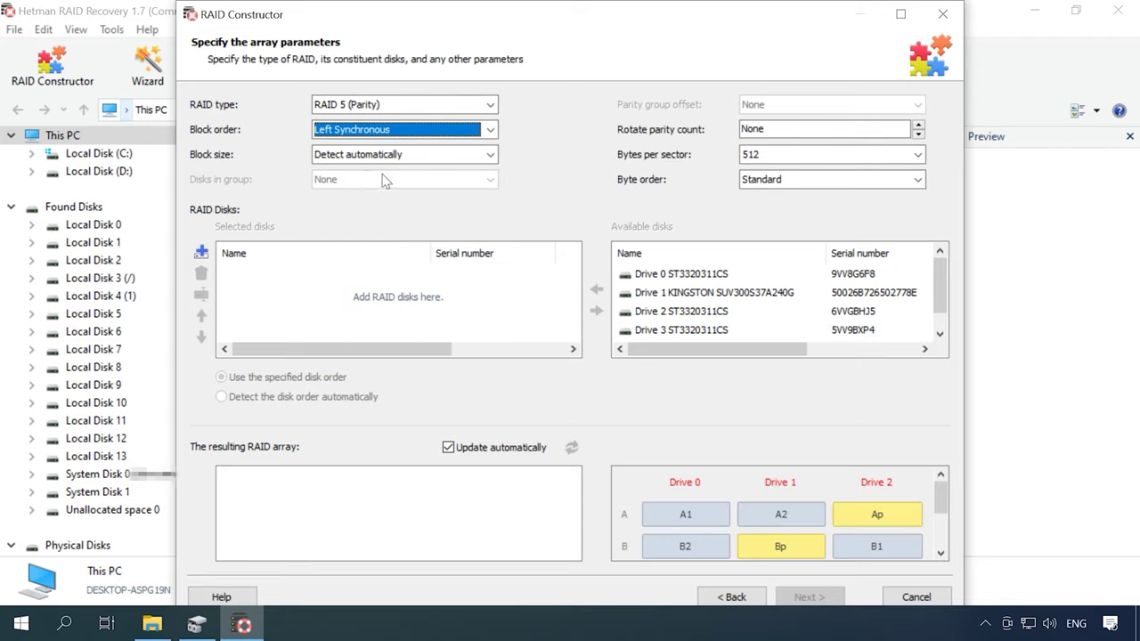
left_click(489, 154)
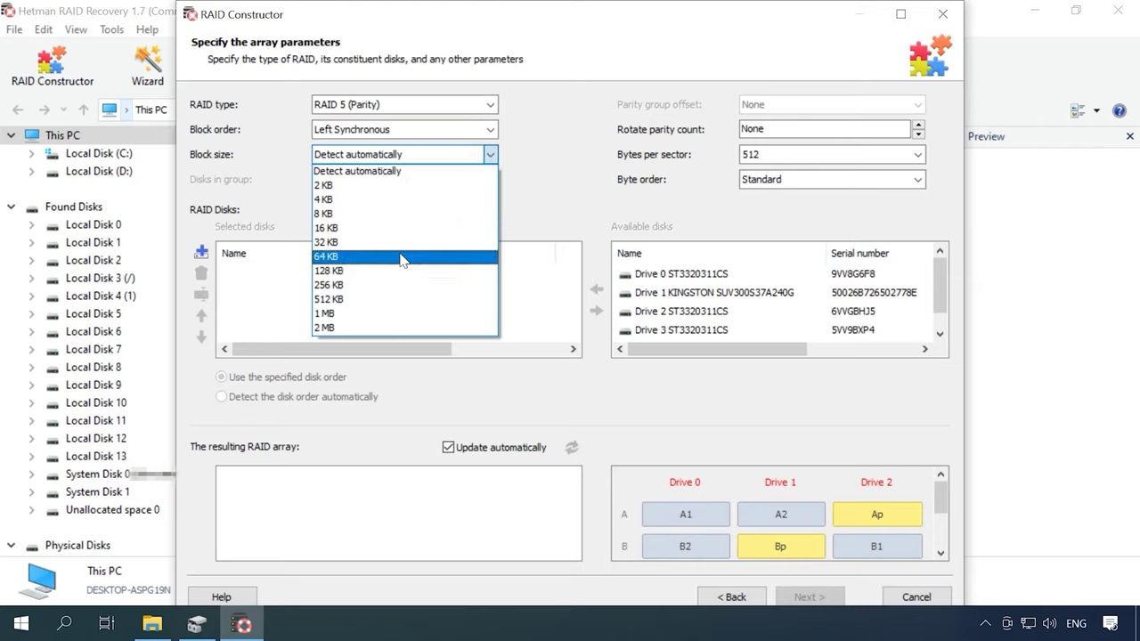
left_click(372, 257)
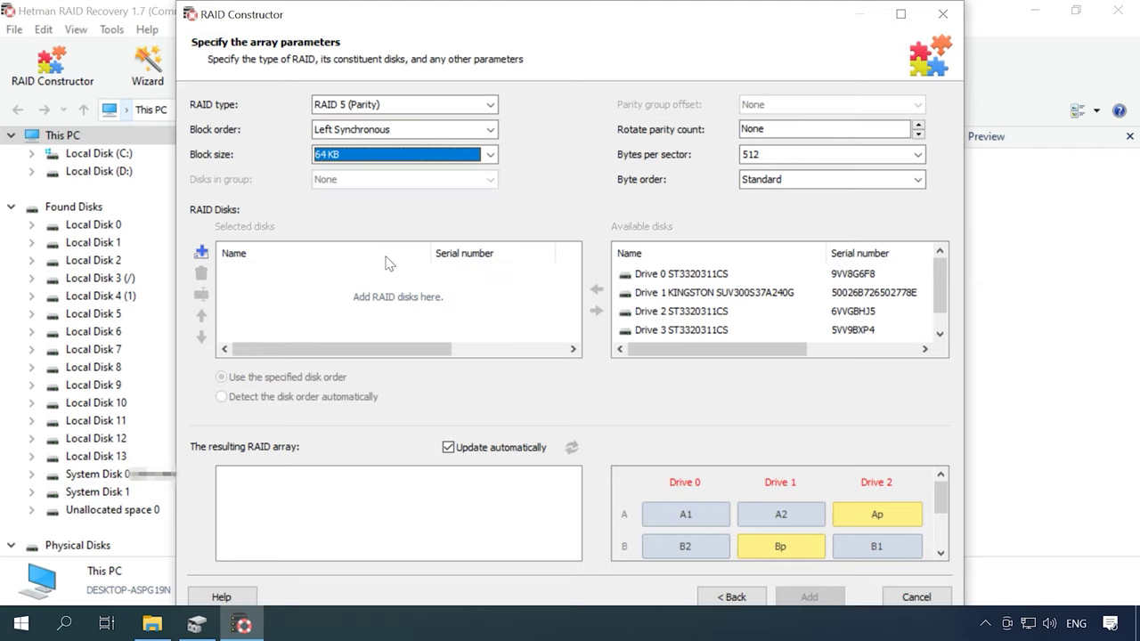
Add the four ST3320311CS disks, Drives 0, 2, 3 and 4, to the array's selected disks.
left_click(643, 274)
left_click(596, 289)
left_click(661, 293)
left_click(596, 289)
left_click(596, 289)
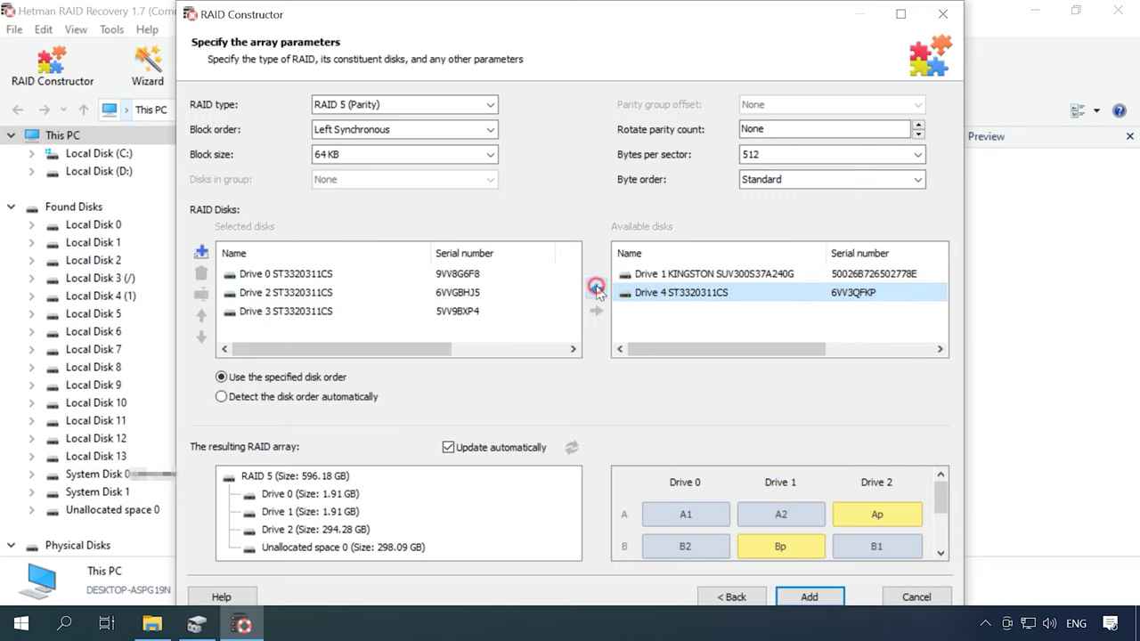
left_click(596, 288)
Reorder the selected RAID disks to Drive 2, Drive 0, Drive 4, Drive 3, and select Drive 2.
left_click(247, 296)
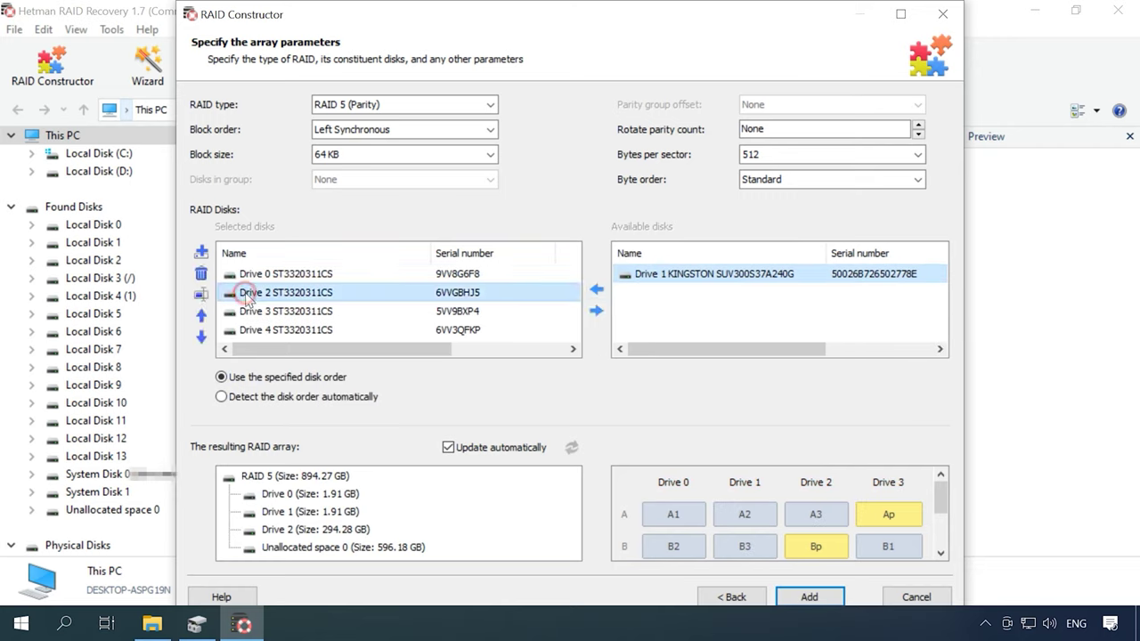
left_click(201, 315)
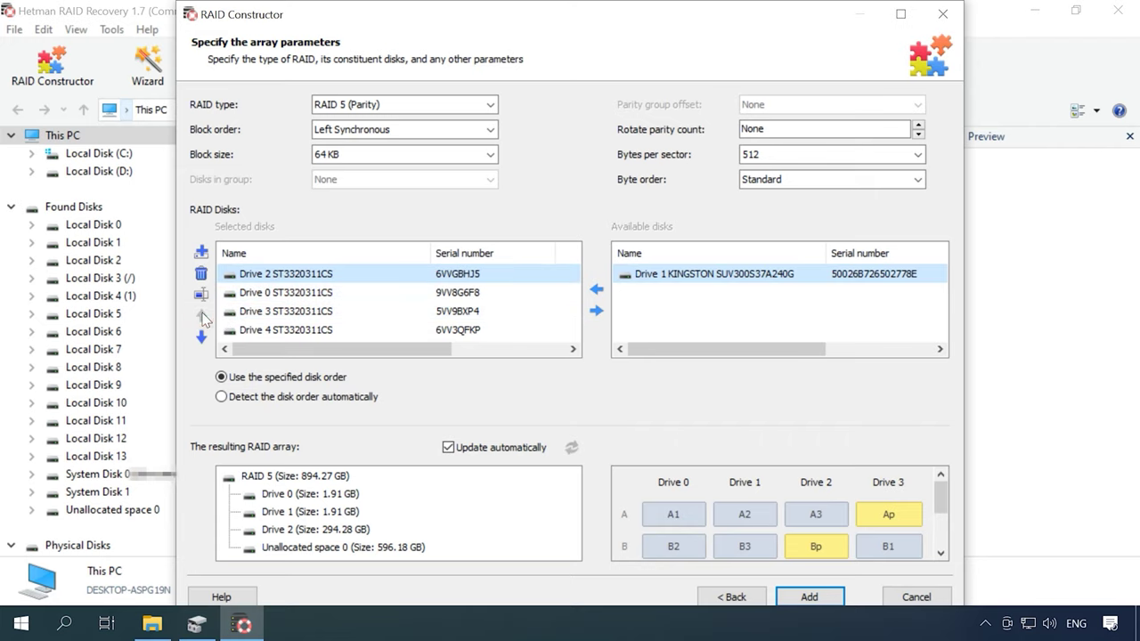
left_click(236, 330)
left_click(202, 315)
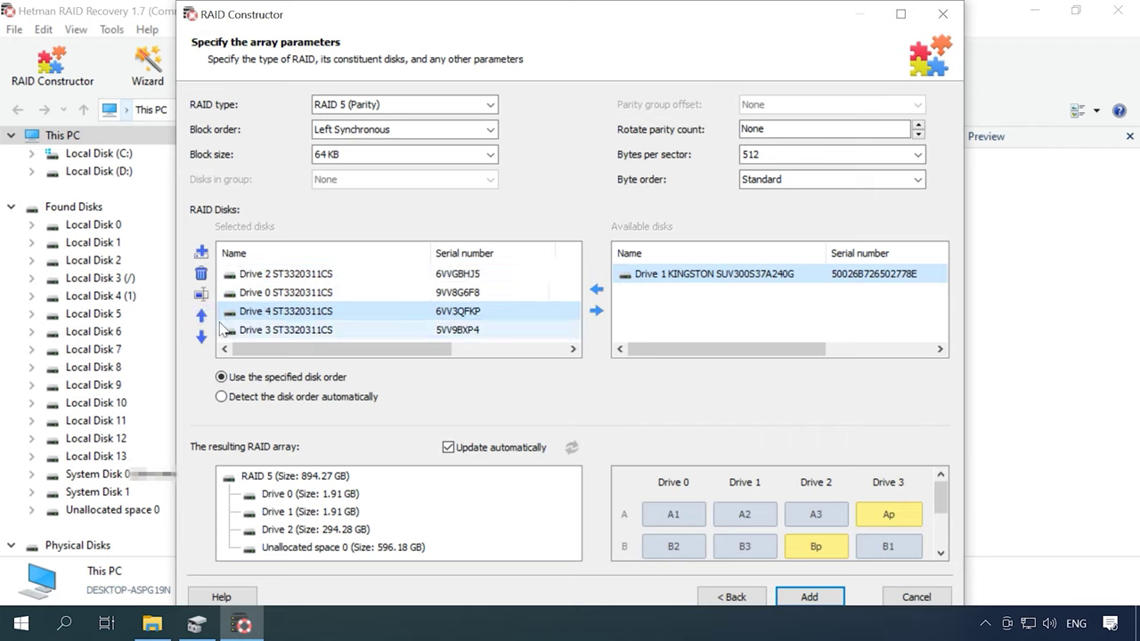
left_click(287, 274)
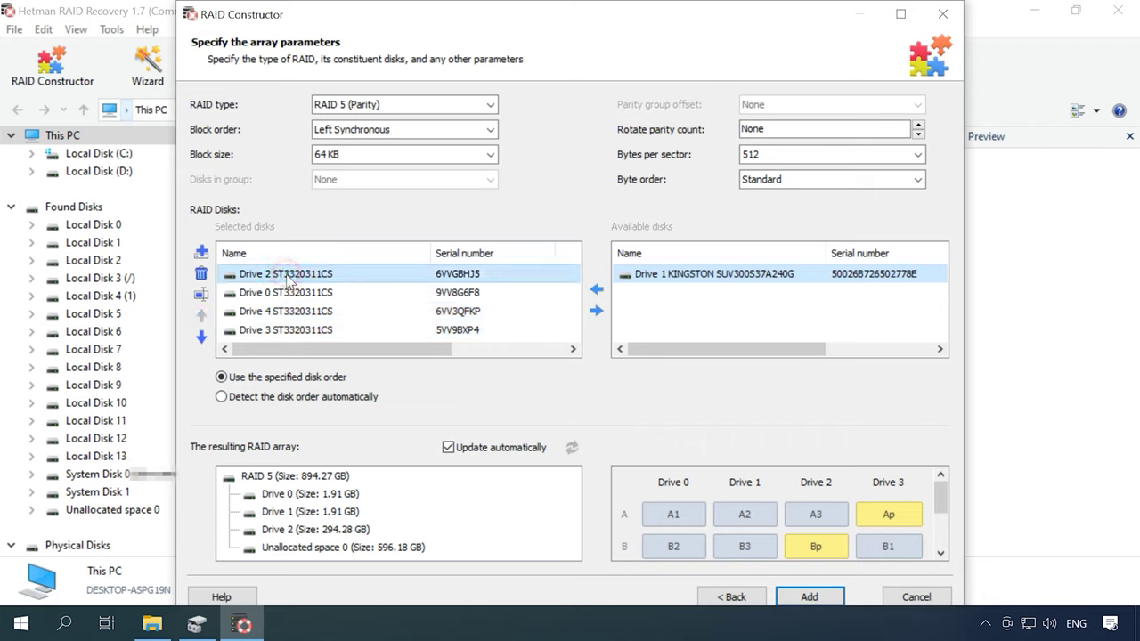
Add an empty disk to the array's selected disks and remove it again.
left_click(201, 252)
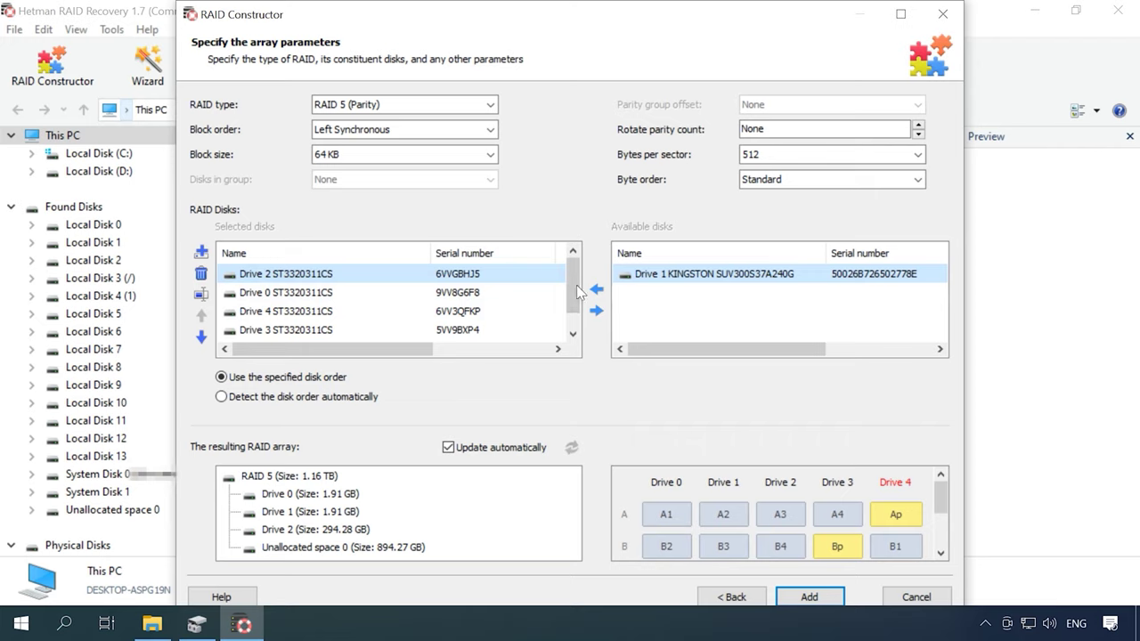
left_click_drag(574, 284, 574, 307)
left_click(274, 332)
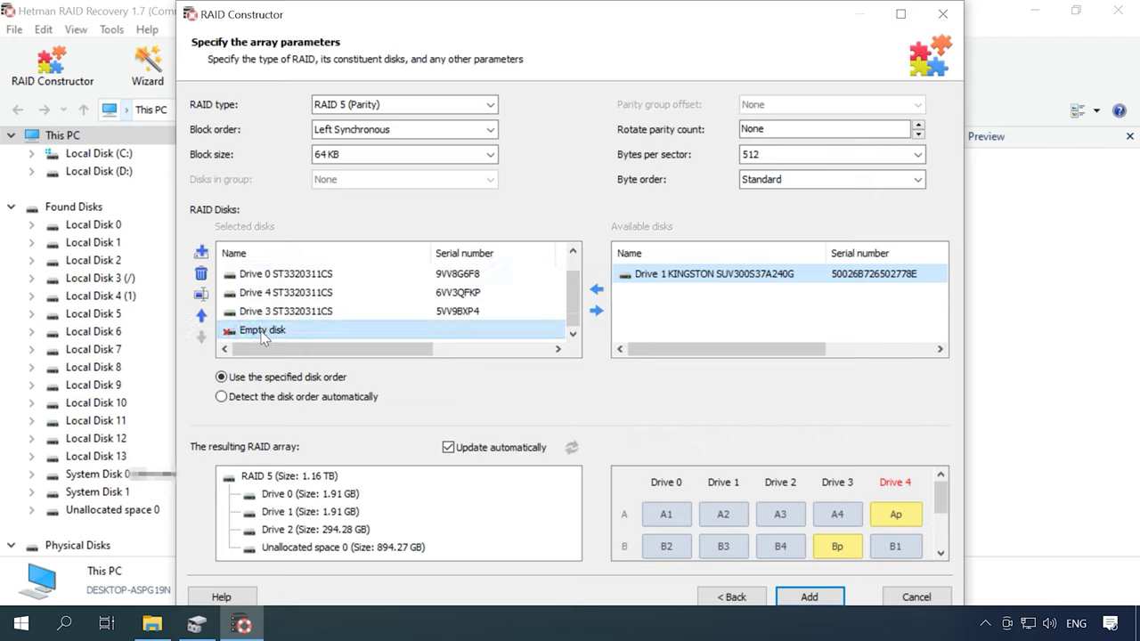
left_click(201, 273)
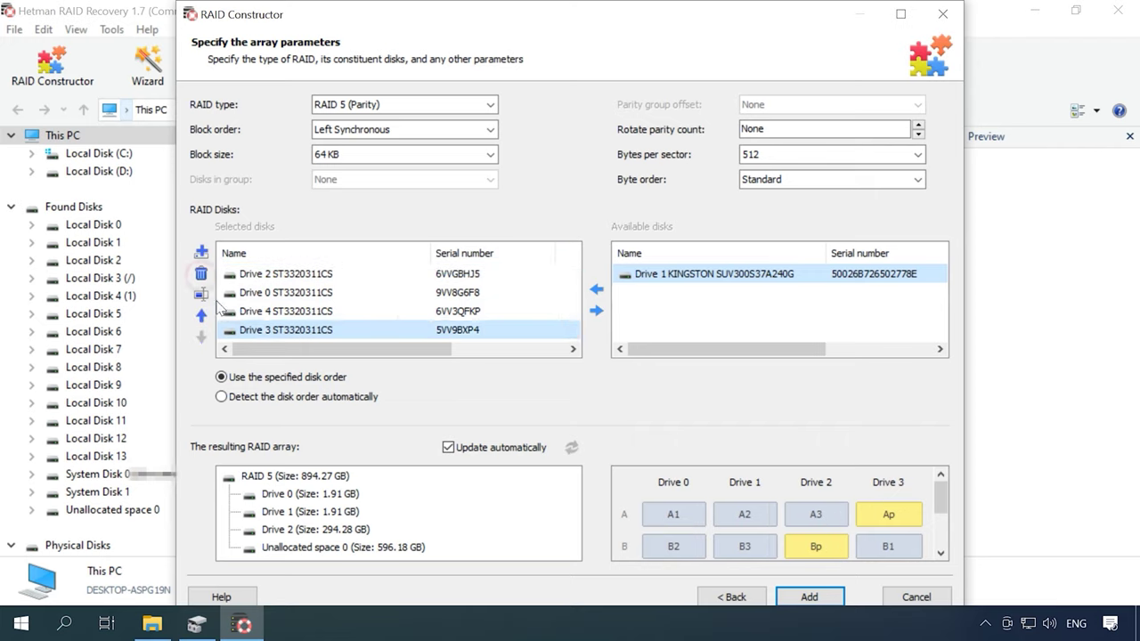
left_click(260, 292)
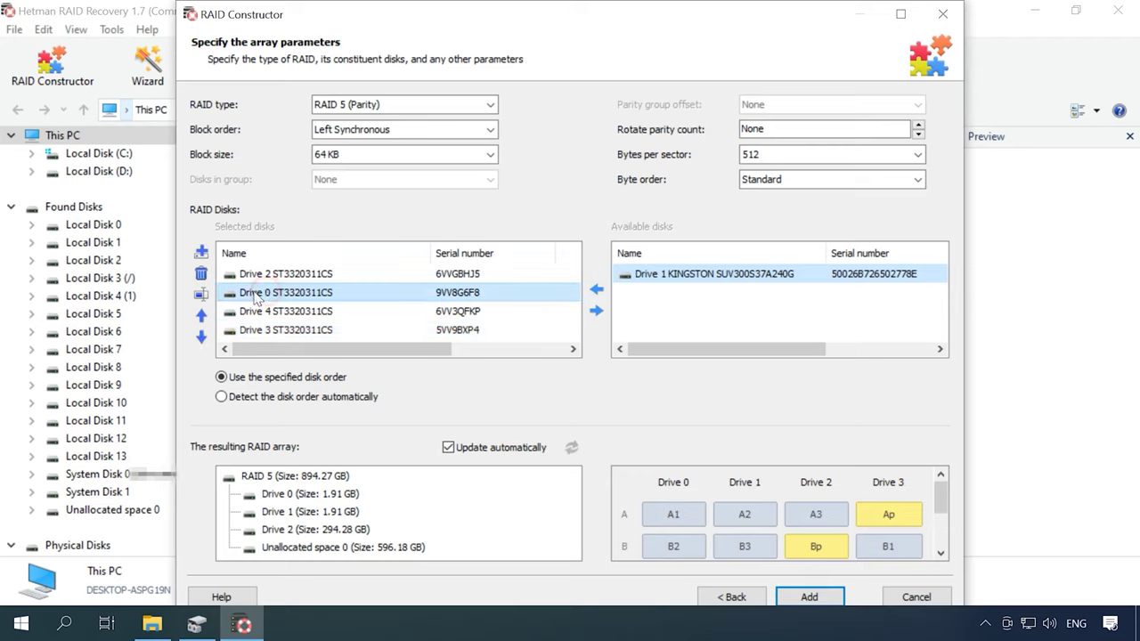
left_click(201, 297)
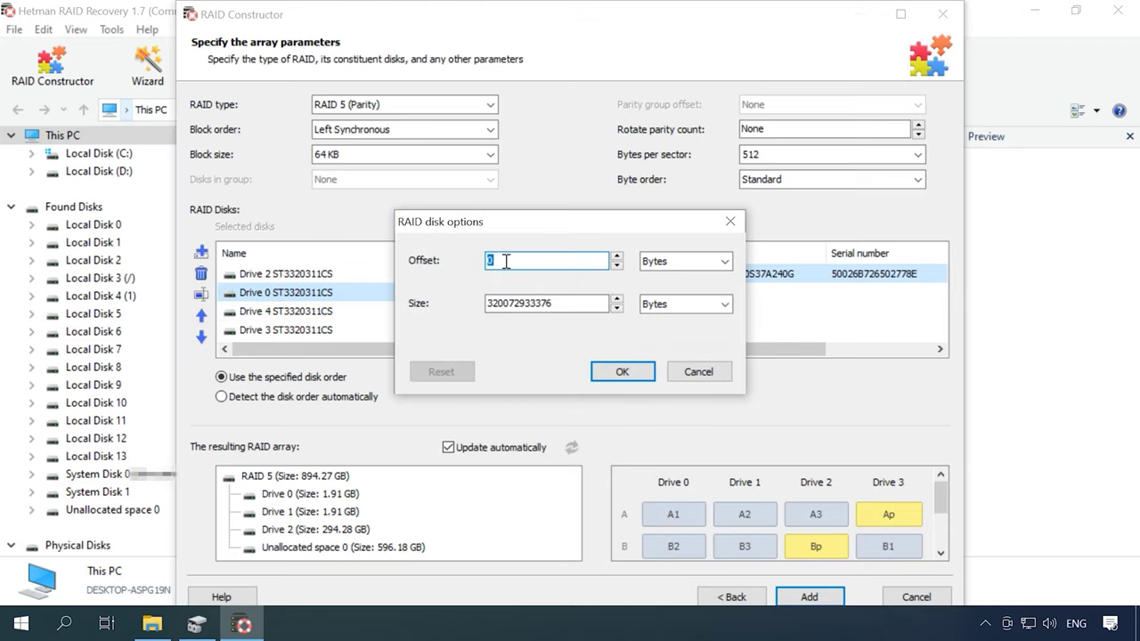
key("ctrl+v")
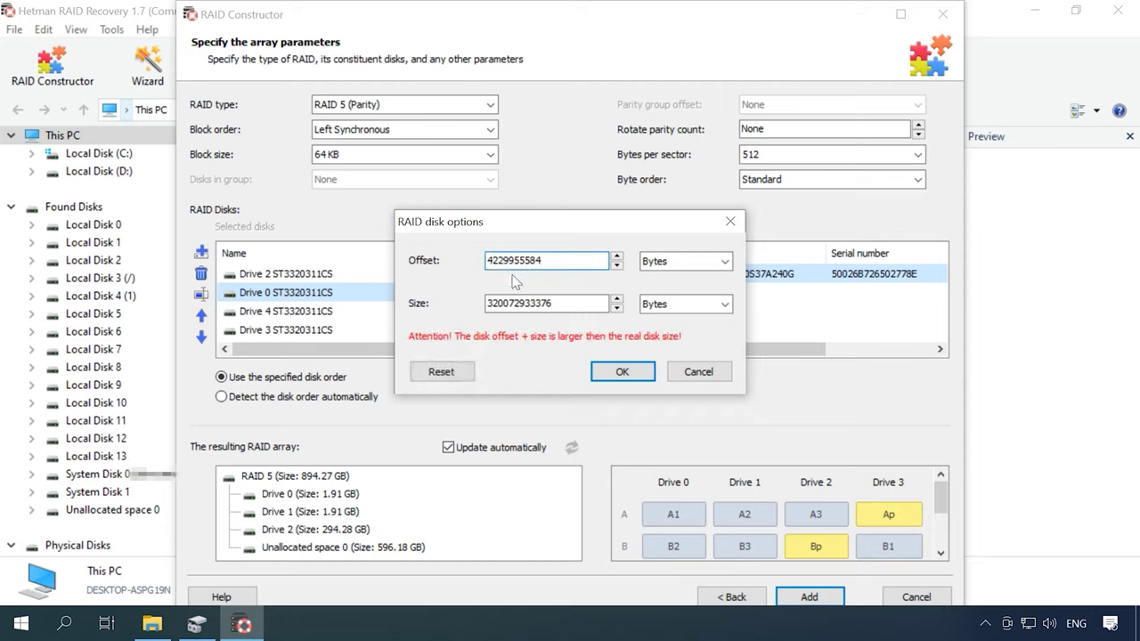
left_click(622, 373)
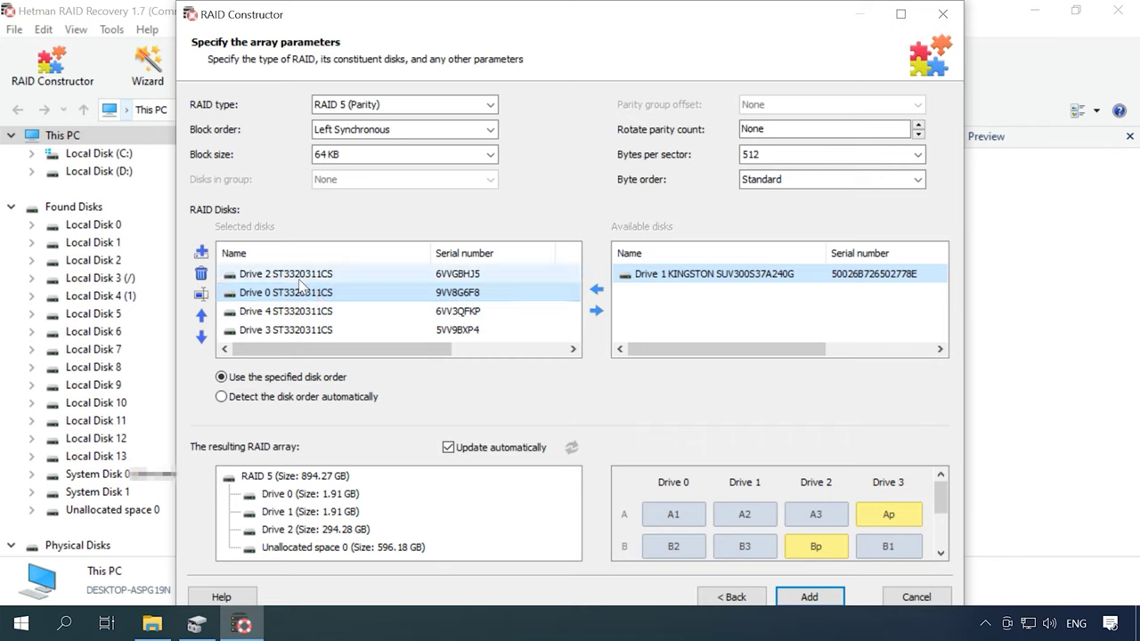
double_click(285, 273)
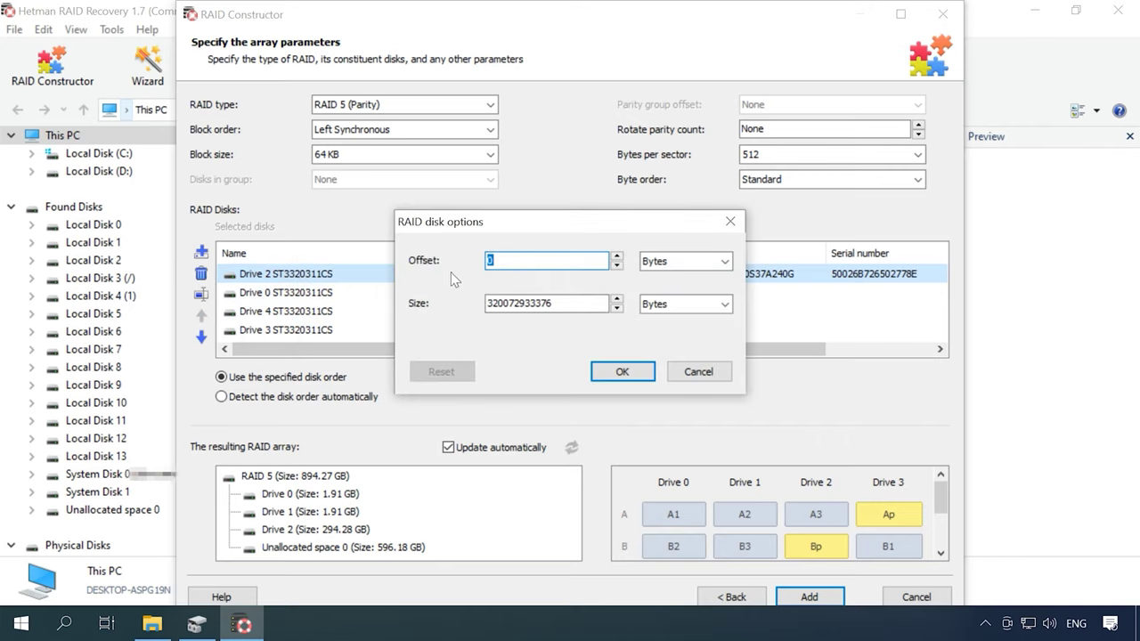
key("ctrl+v")
left_click(622, 372)
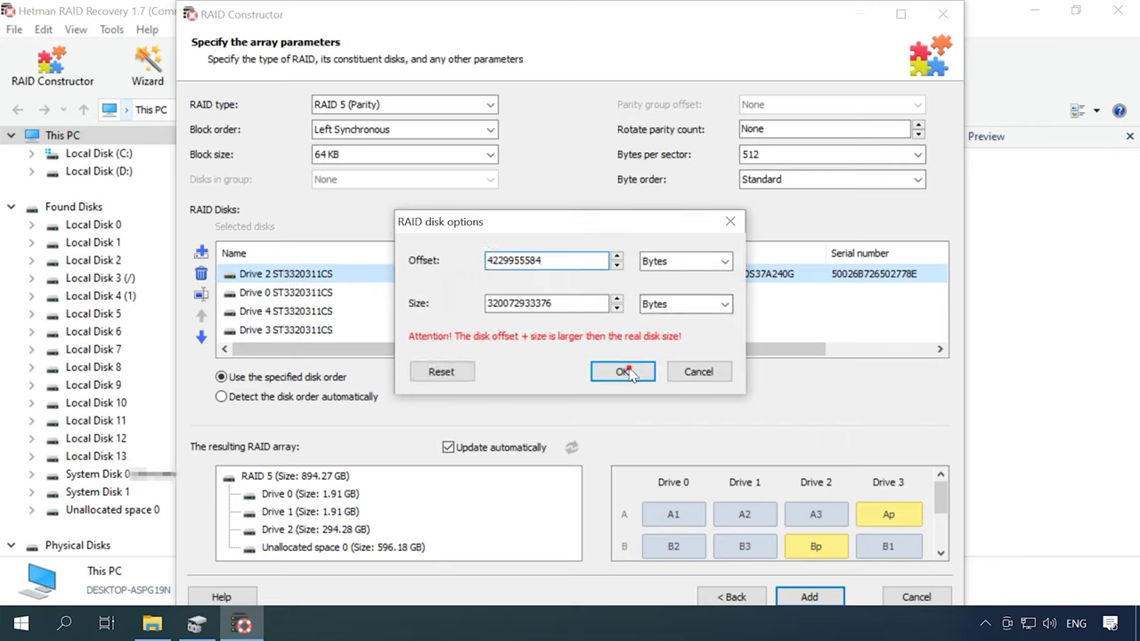
left_click(285, 310)
double_click(284, 311)
key("ctrl+v")
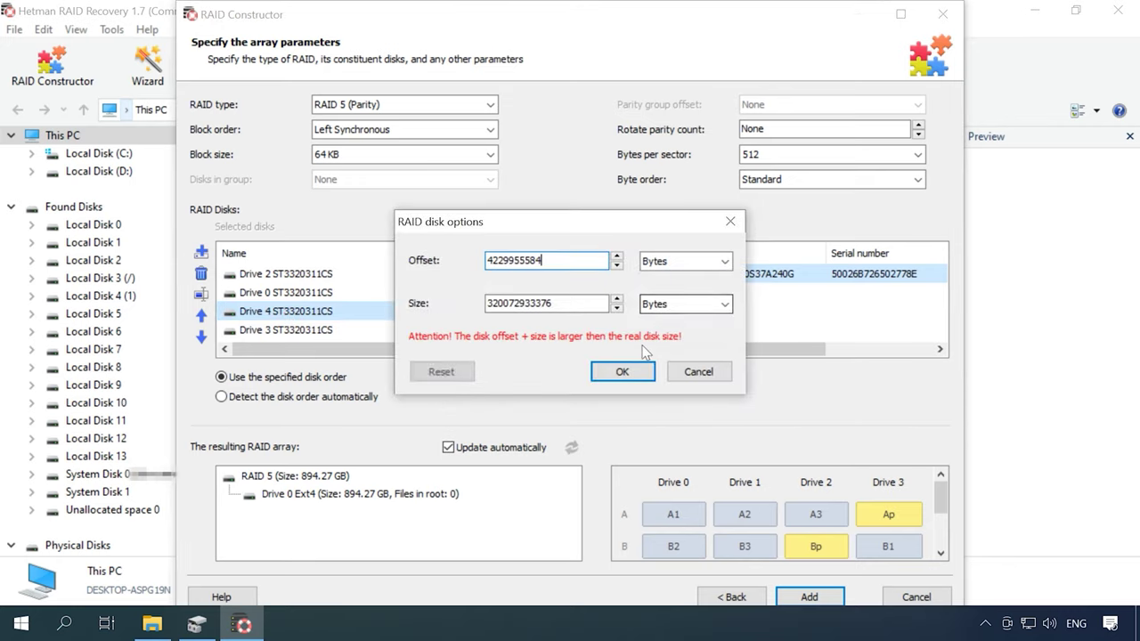
left_click(620, 371)
double_click(299, 331)
key("ctrl+v")
left_click(613, 371)
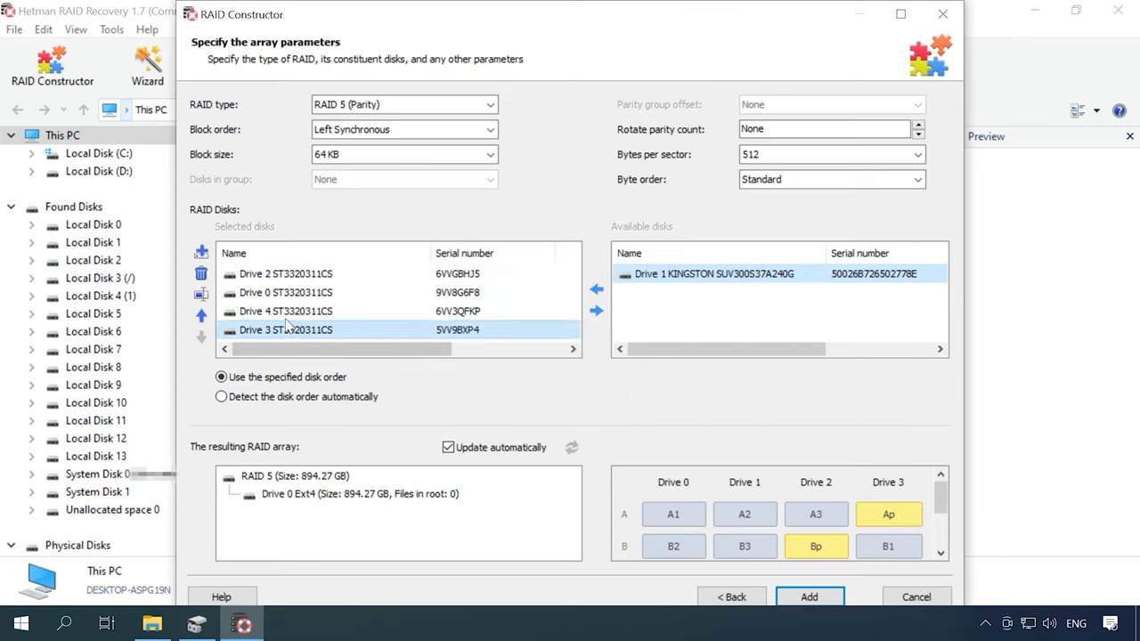
Move Drive 2 below Drive 0 in the disk order and examine the folders on the resulting Ext4 volume.
left_click(276, 275)
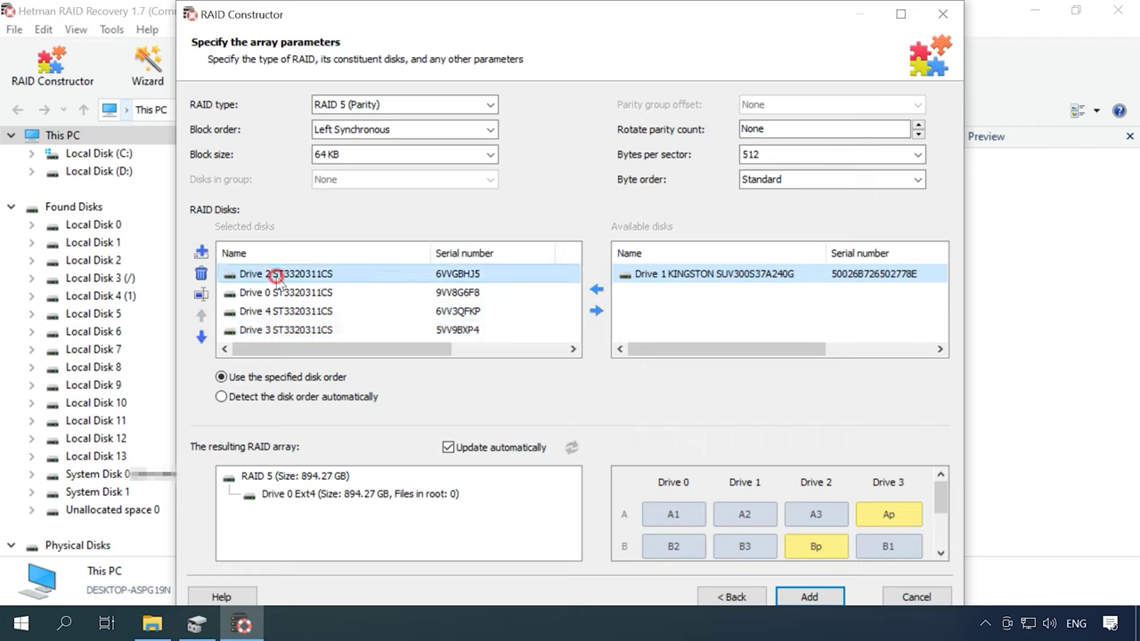
left_click(203, 335)
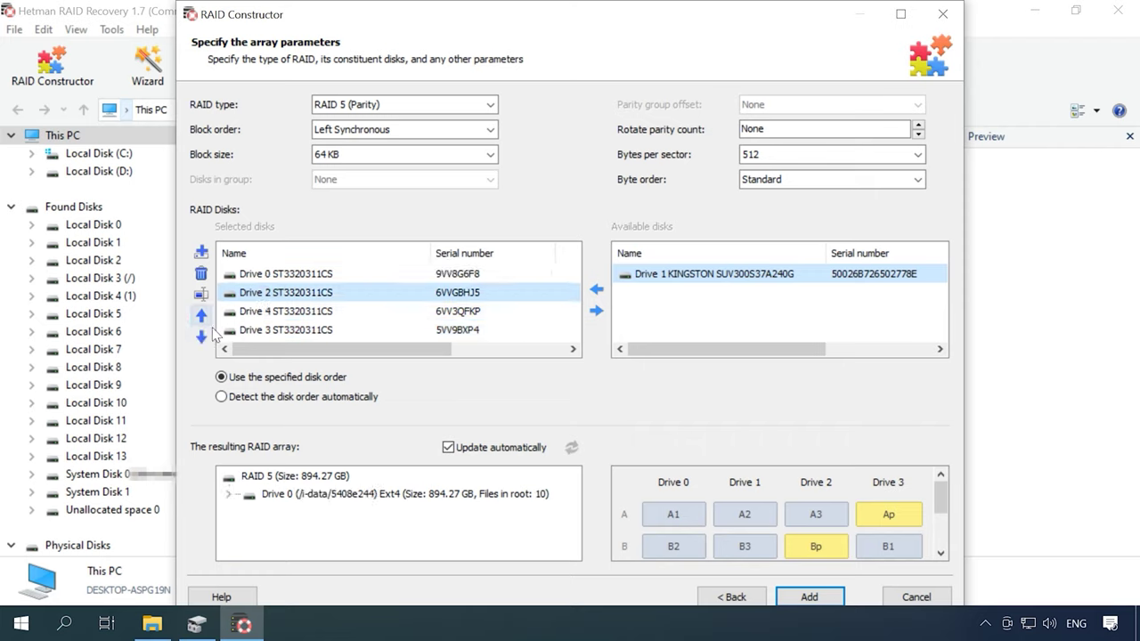
left_click(231, 495)
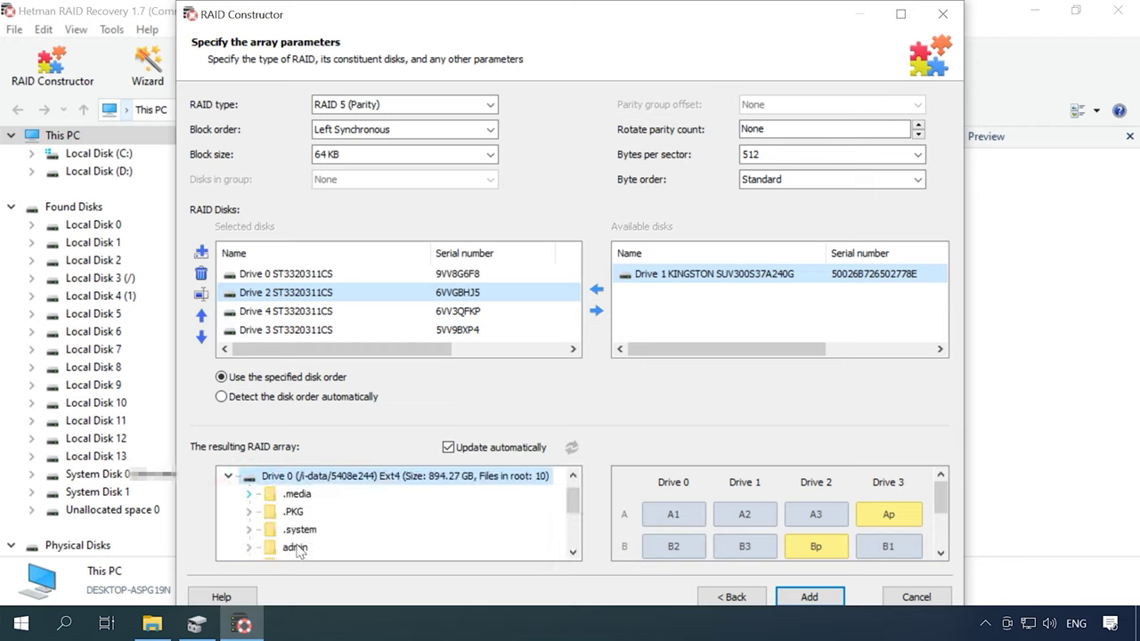
scroll(298, 549, "down", 1)
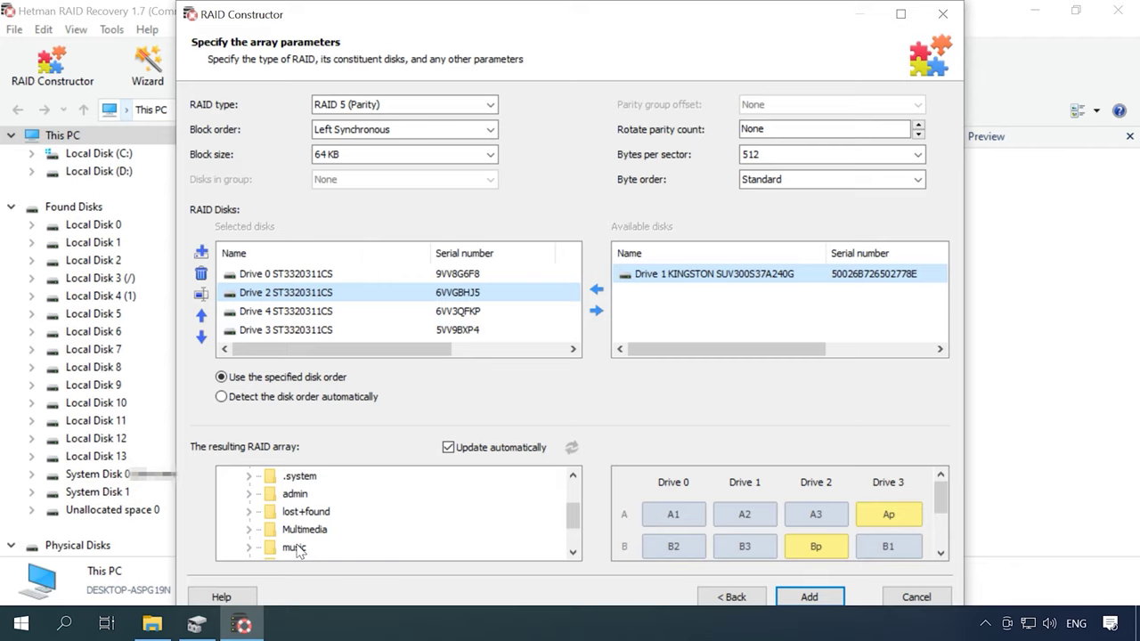
scroll(298, 550, "up", 1)
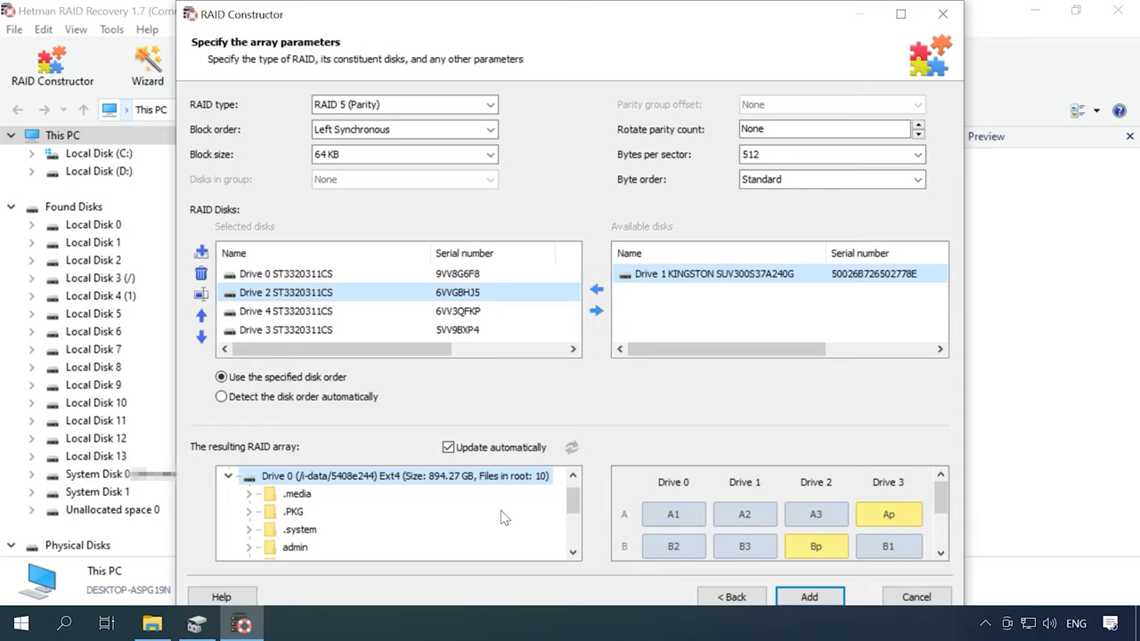
Add the constructed array and run a fast scan of the NAS542:2 Drive 0 RAID volume.
left_click(809, 599)
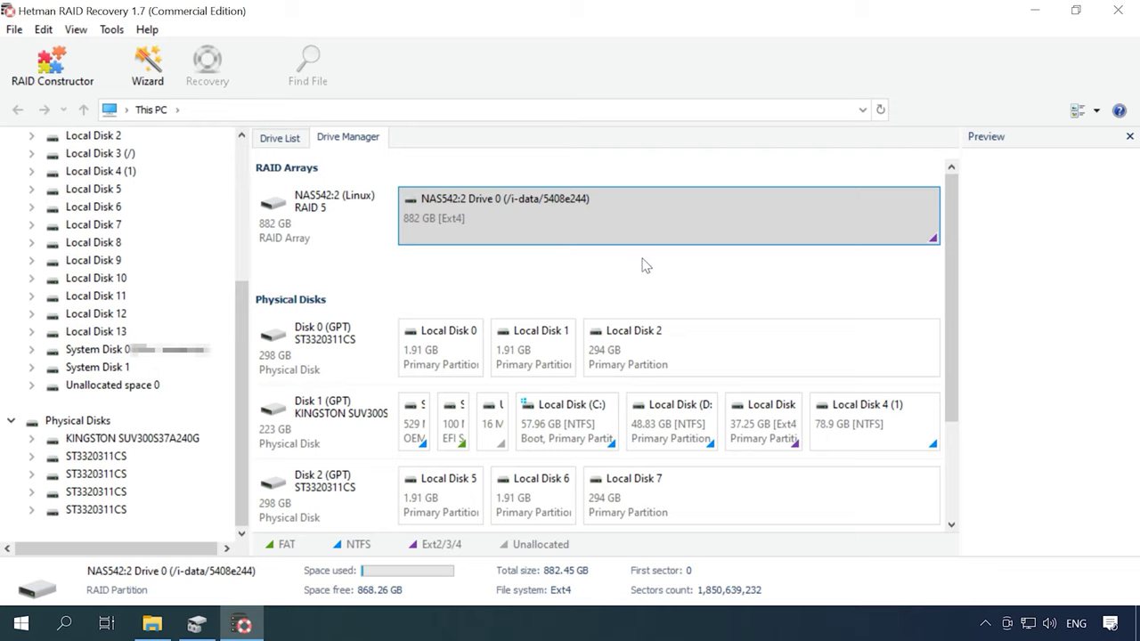
right_click(607, 220)
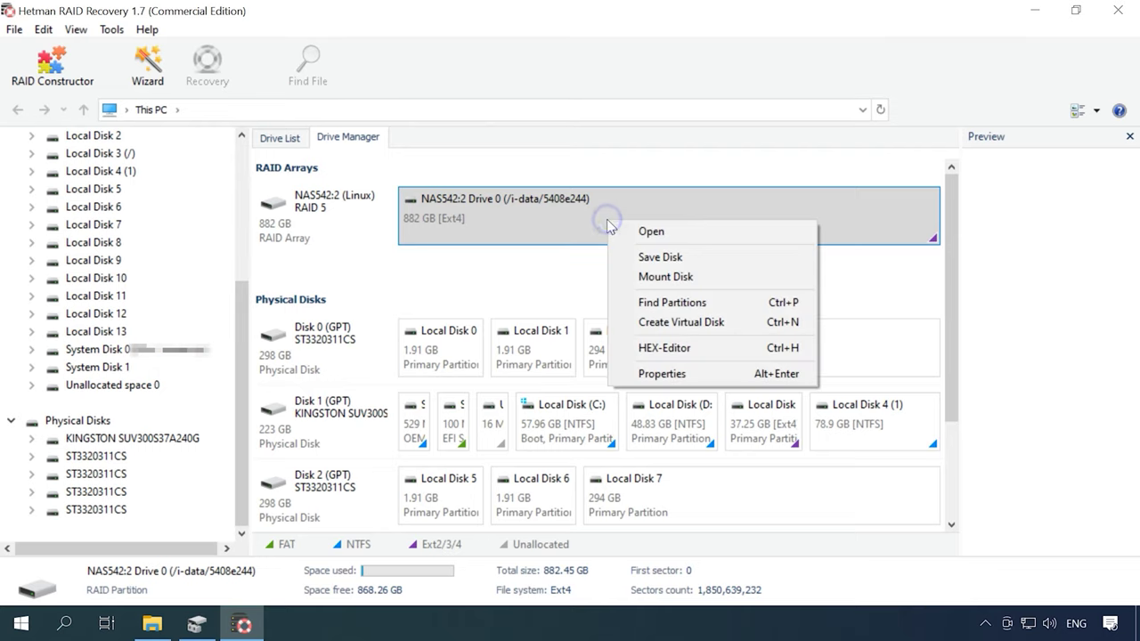
left_click(653, 232)
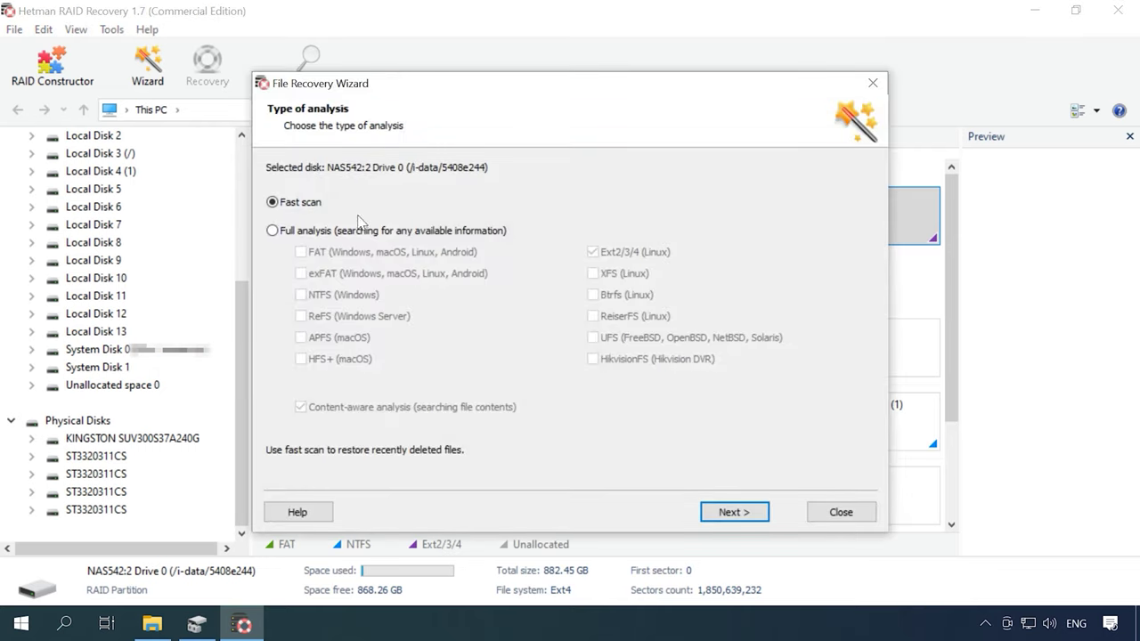
left_click(748, 516)
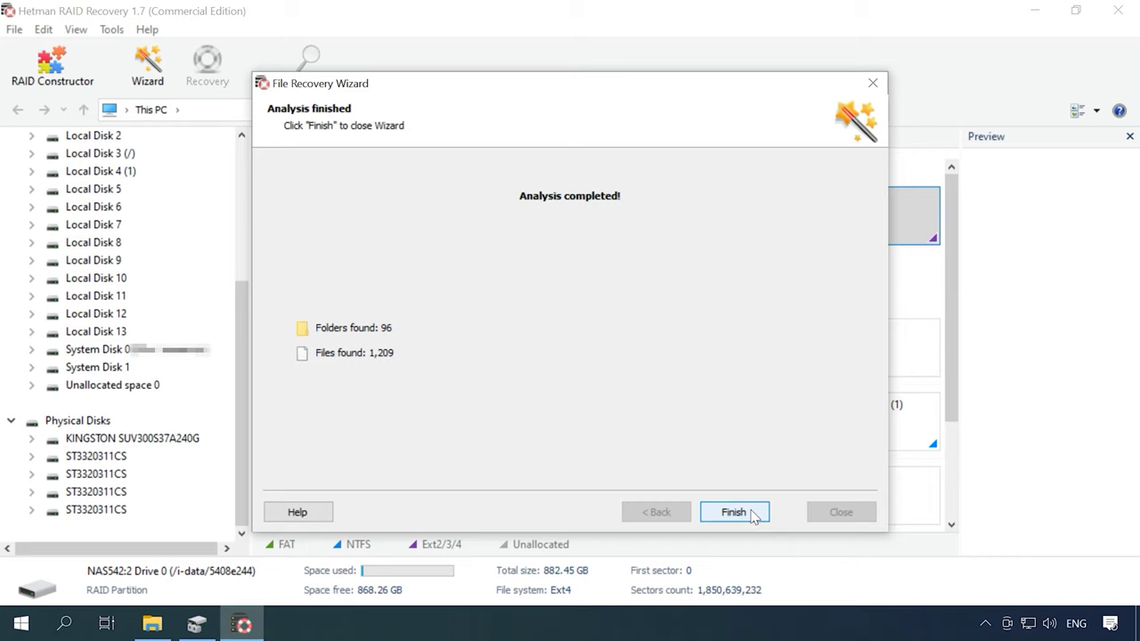
left_click(734, 512)
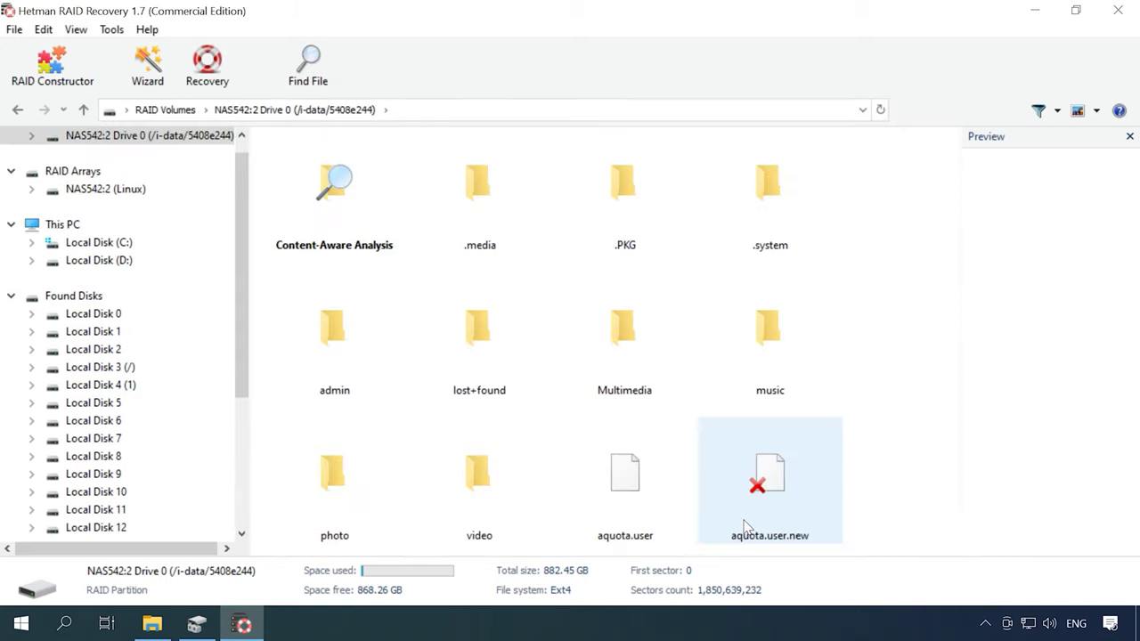
Open the Multimedia folder on the scanned volume and look through its folders and images.
left_click(639, 372)
double_click(639, 372)
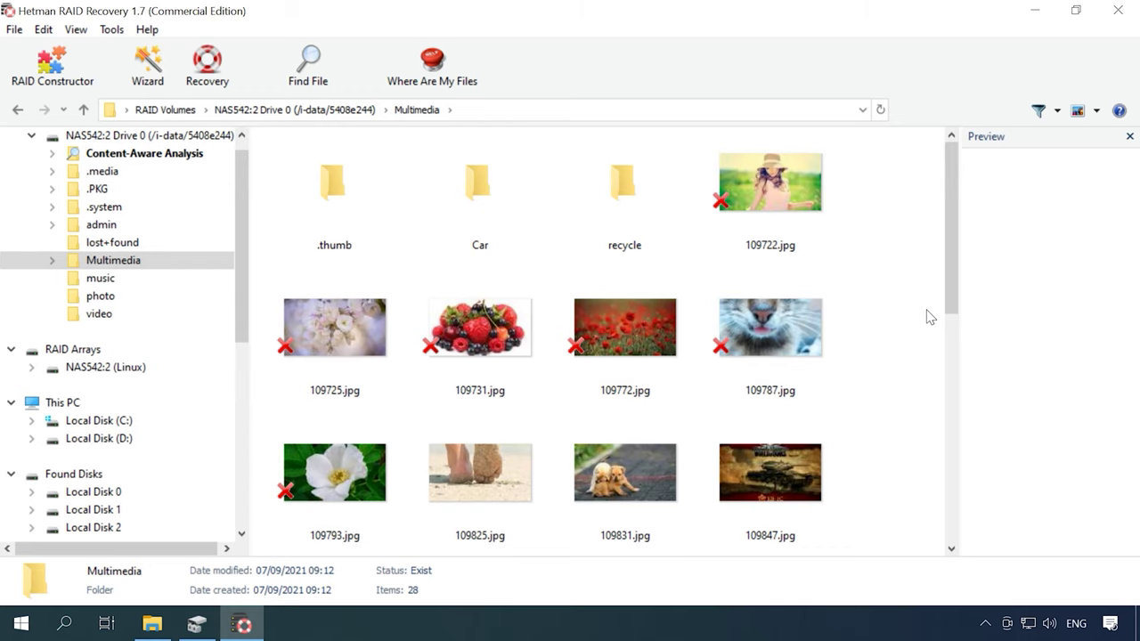
scroll(948, 292, "down", 3)
scroll(948, 356, "up", 3)
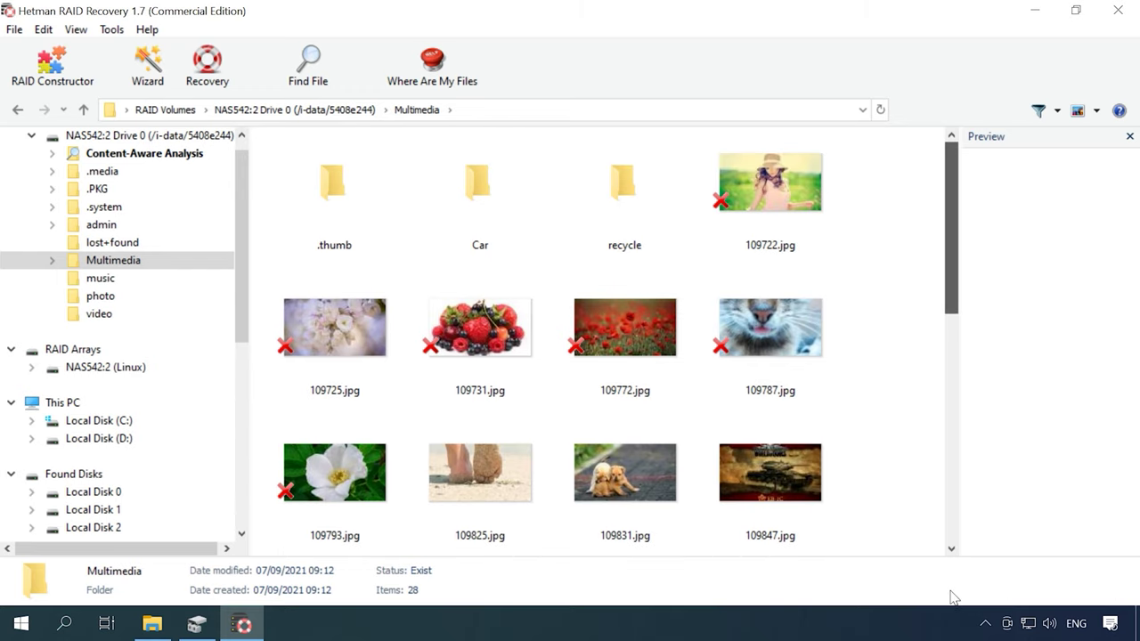
scroll(952, 575, "down", 5)
scroll(952, 465, "up", 5)
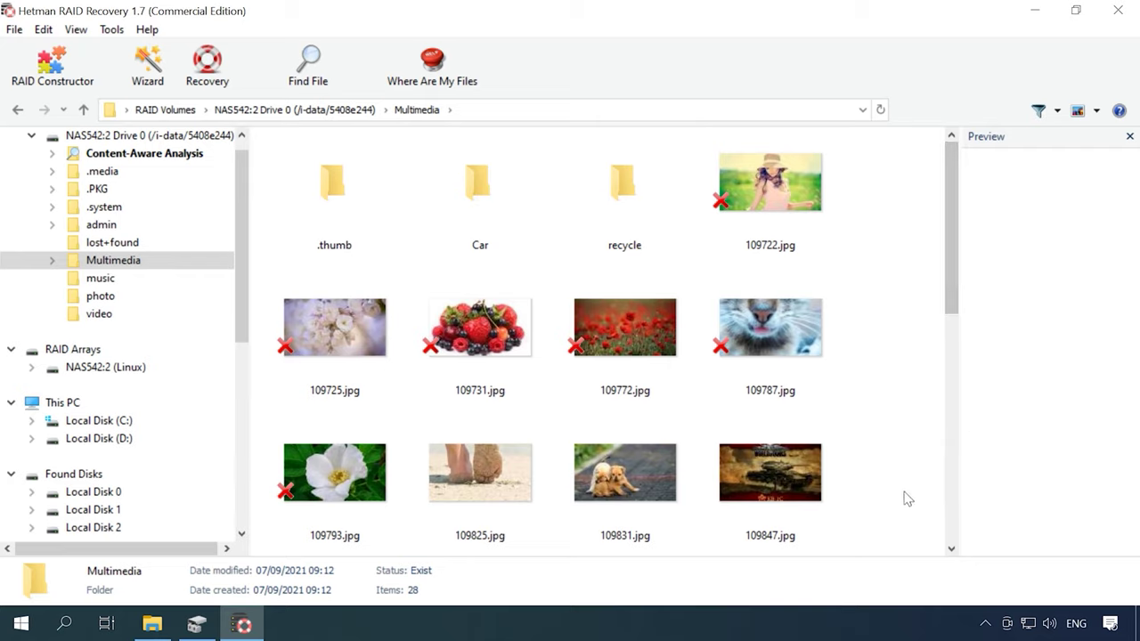
Recover 109793.jpg, 109825.jpg, 109831.jpg and 109847.jpg to the hard disk folder C:\00\, keeping the default saving options.
left_click_drag(878, 474, 331, 482)
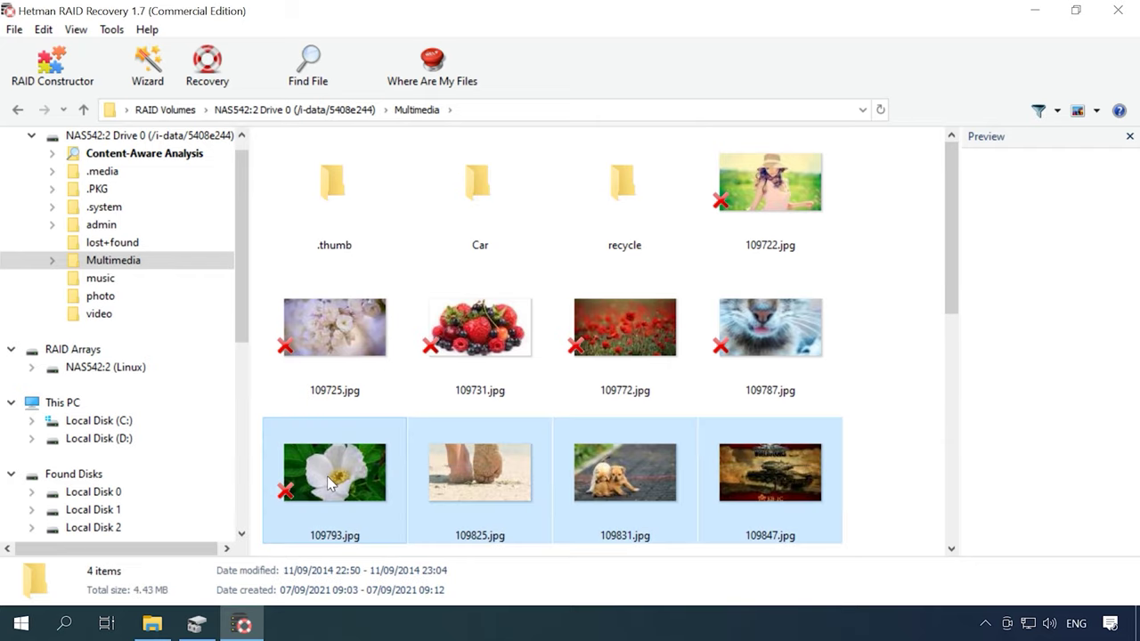
left_click(212, 87)
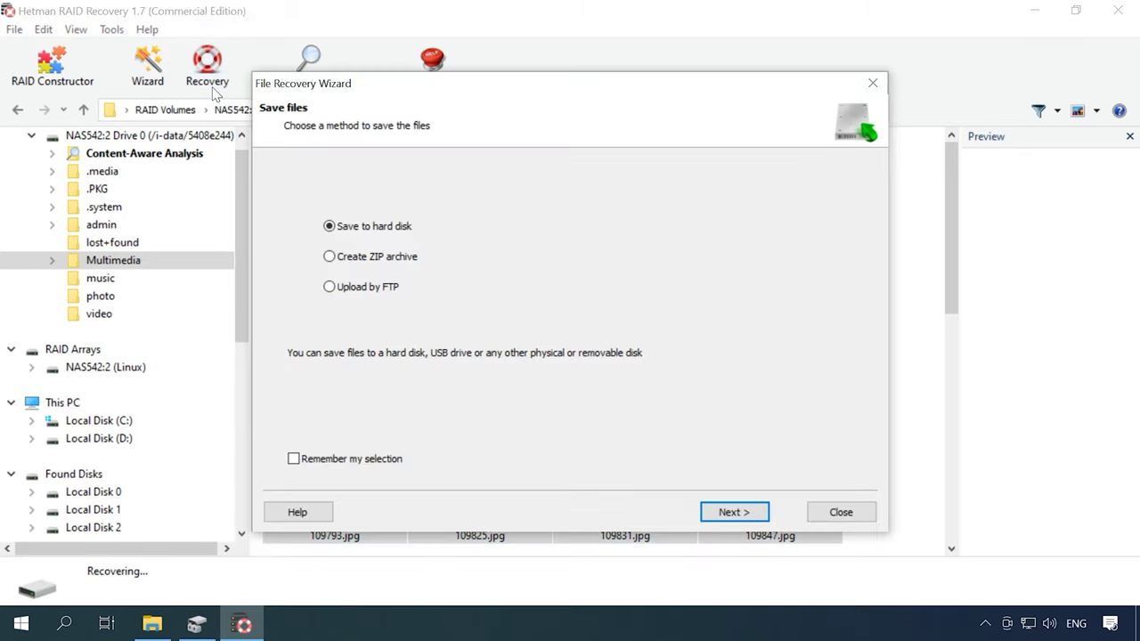
left_click(743, 514)
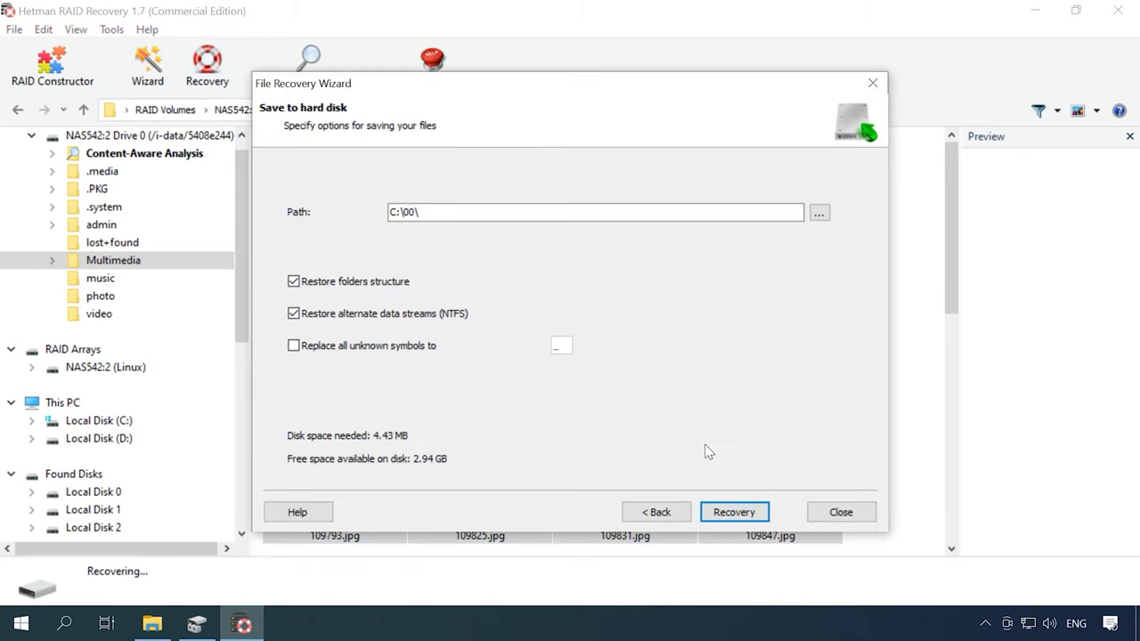
left_click(730, 513)
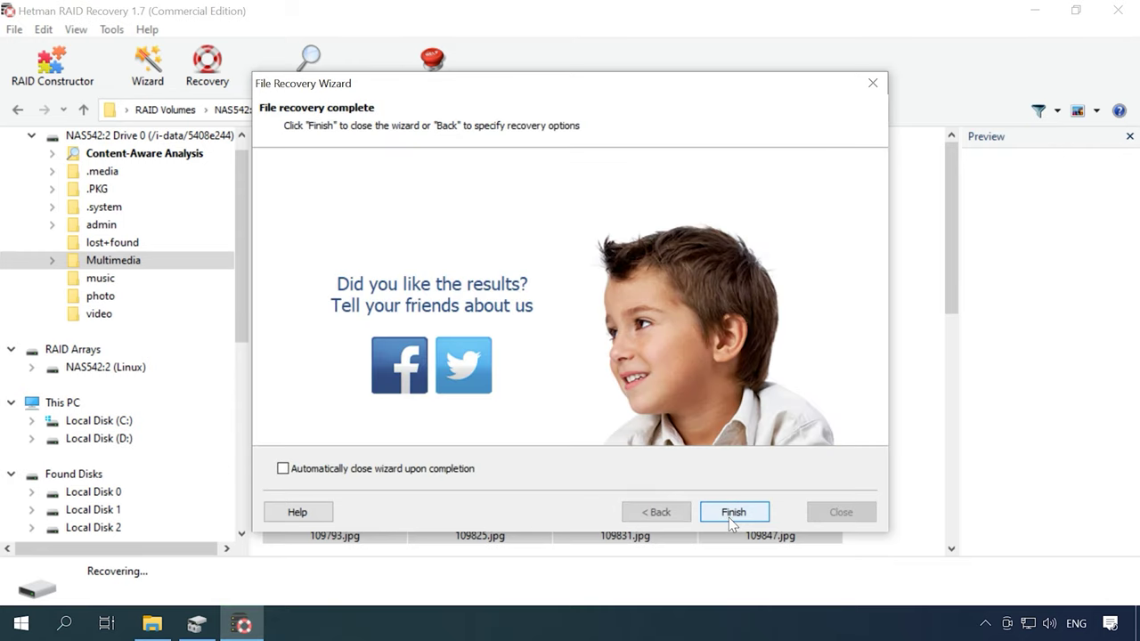
left_click(728, 515)
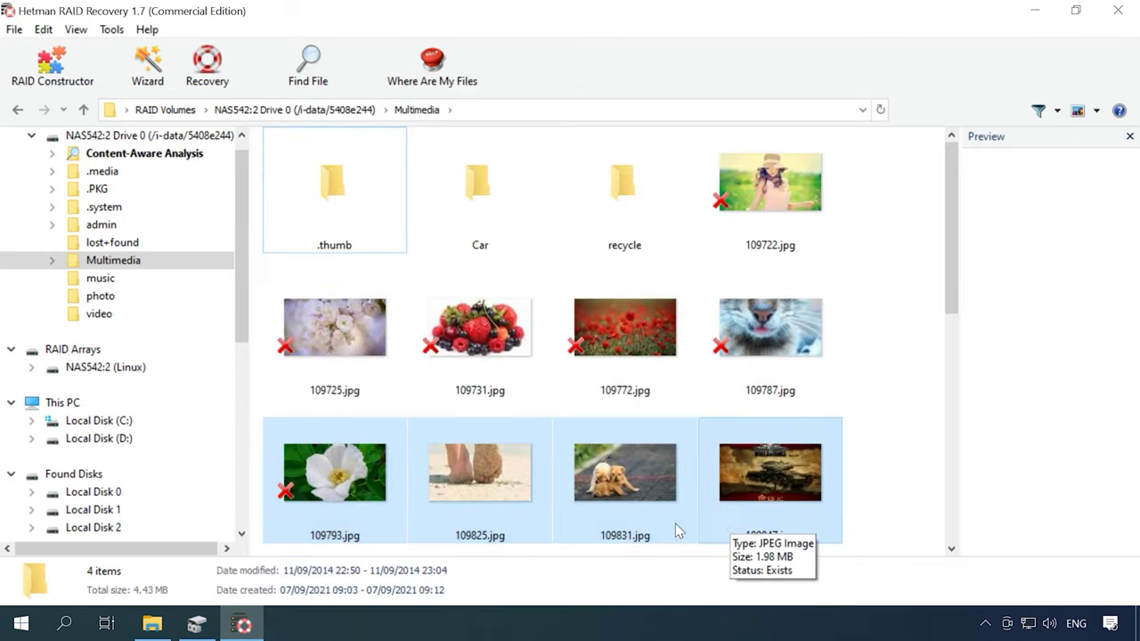
Switch to File Explorer and select the four recovered images, 109793.jpg to 109847.jpg, in the C:\00 folder.
left_click(156, 625)
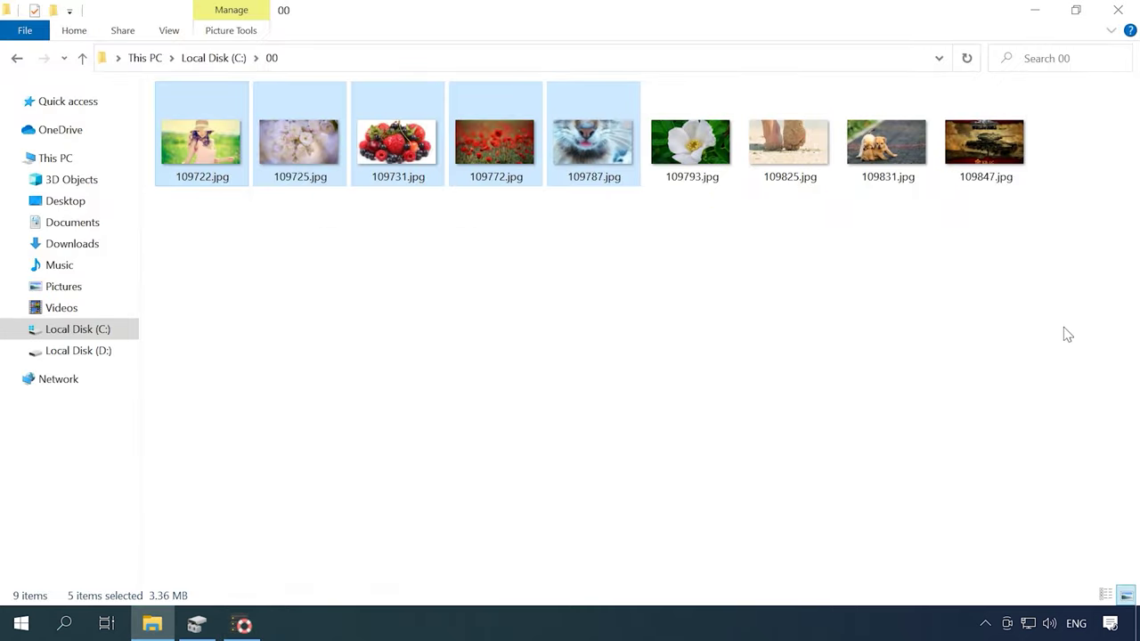
left_click_drag(1040, 237, 699, 147)
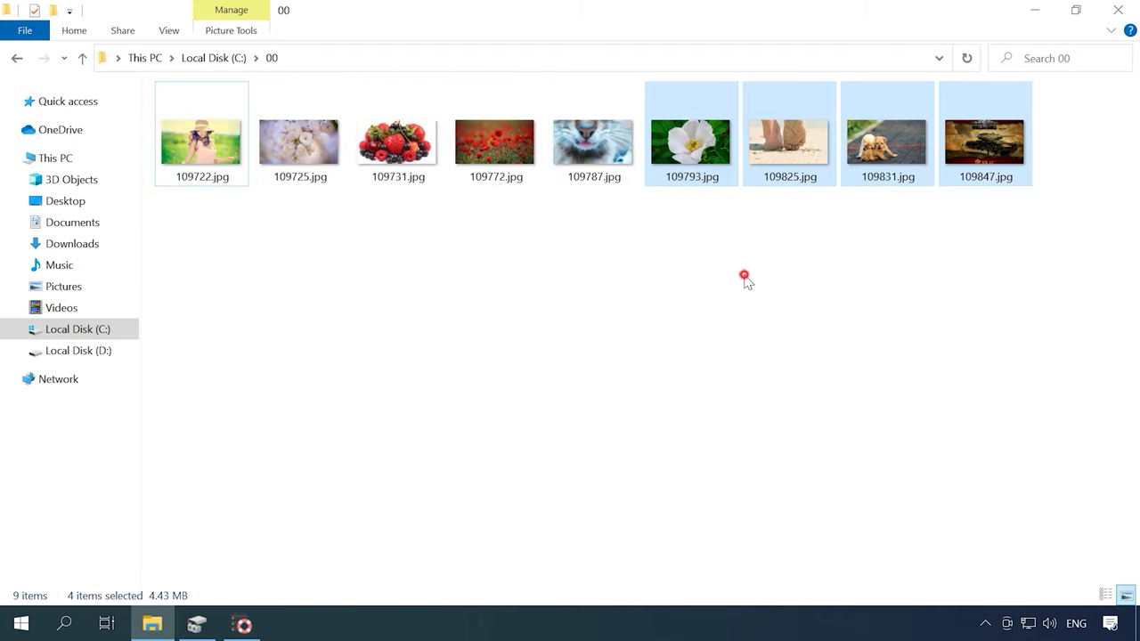